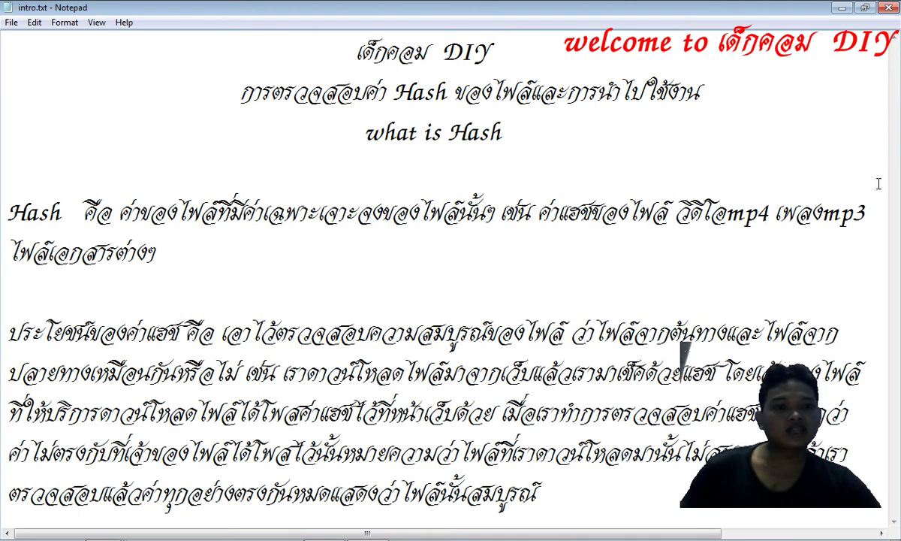
# Step: Minimize the intro.txt notes and check the contents of the ไฟล์ที่สมบูรณ์ folder on the desktop
pyautogui.click(840, 9)
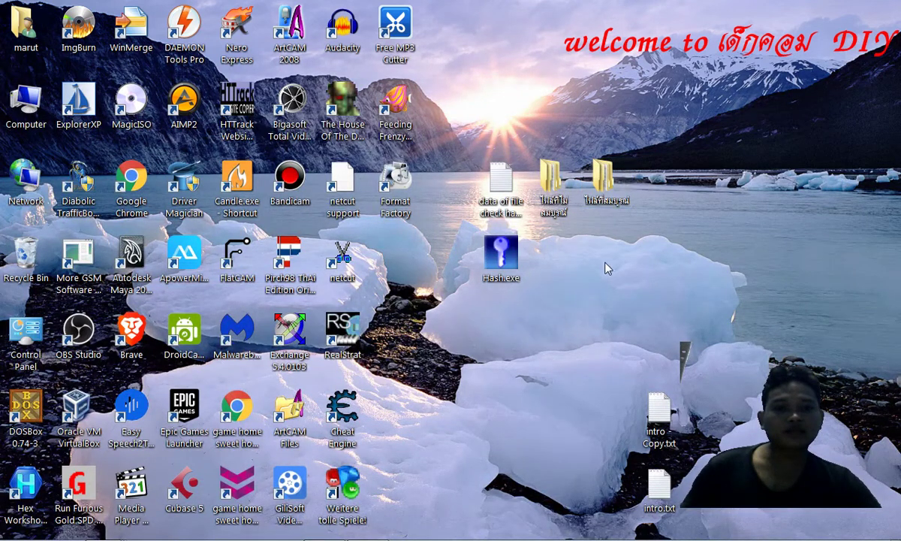
pyautogui.doubleClick(603, 180)
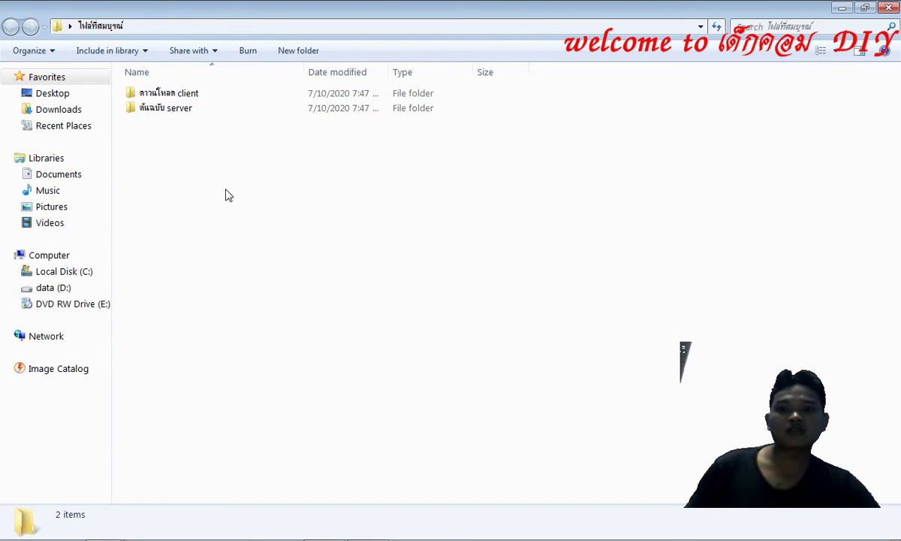
pyautogui.click(842, 10)
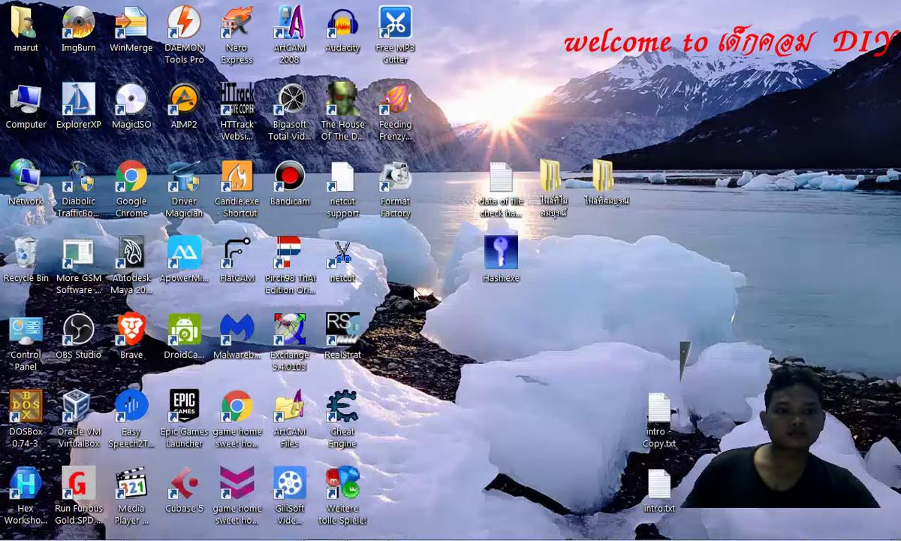
# Step: Launch Hash.exe from the desktop, leave only SHA1 enabled as the output option, and move its window clear of the folder icons
pyautogui.doubleClick(503, 259)
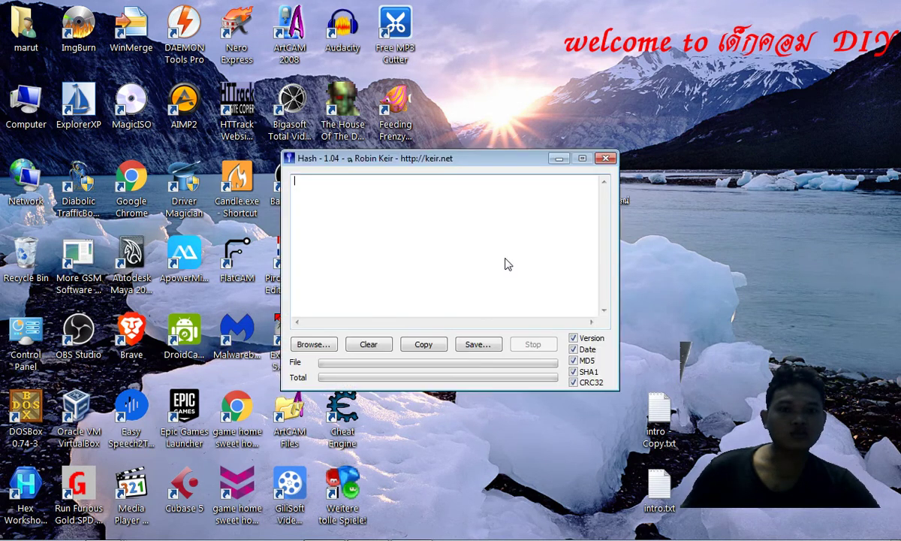
pyautogui.click(578, 381)
pyautogui.click(579, 360)
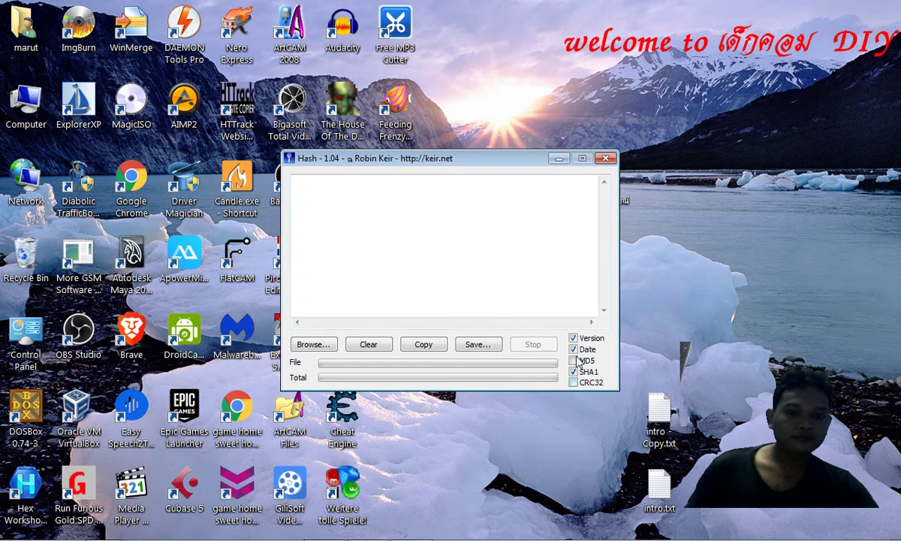
pyautogui.click(575, 349)
pyautogui.click(575, 338)
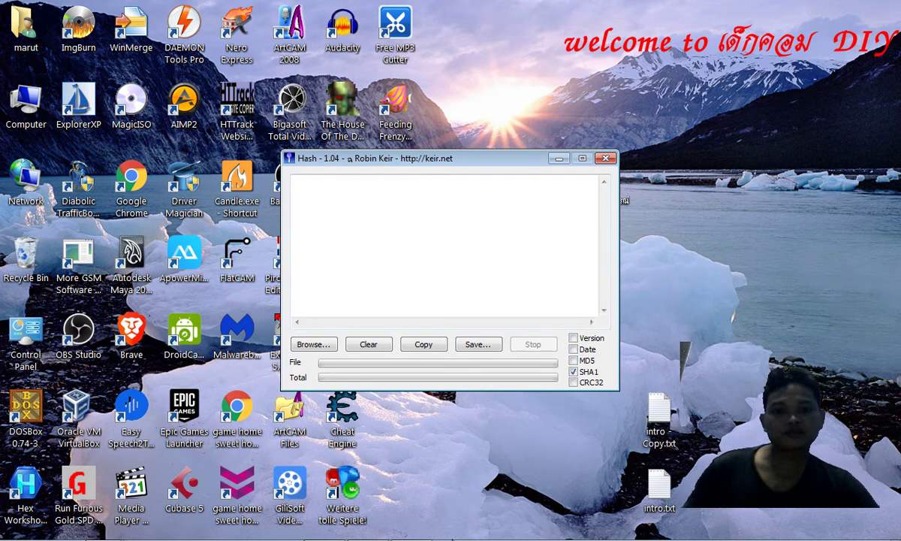
pyautogui.click(789, 235)
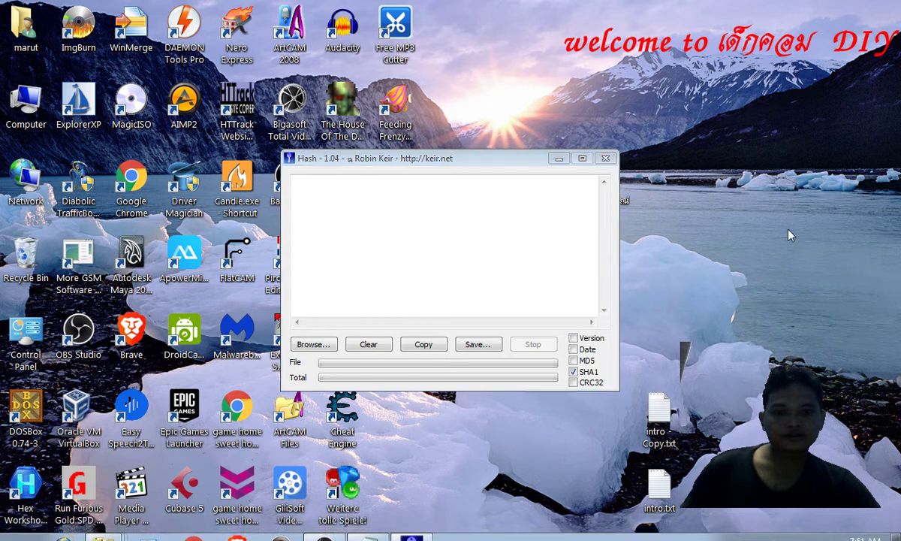
pyautogui.moveTo(518, 158); pyautogui.dragTo(445, 78)
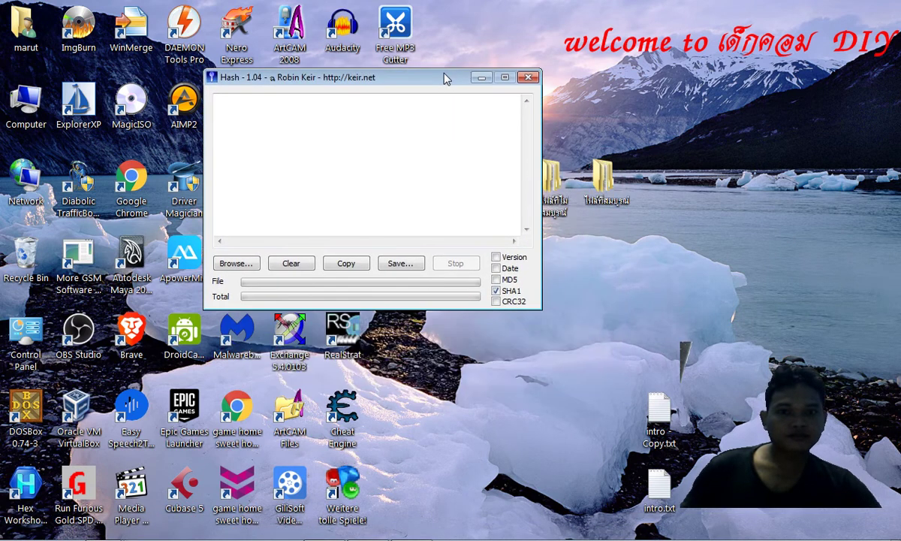
# Step: Open the ไฟล์ที่สมบูรณ์ folder in a maximized window and examine the files in its ดาวน์โหลด client and ต้นฉบับ server subfolders
pyautogui.doubleClick(607, 180)
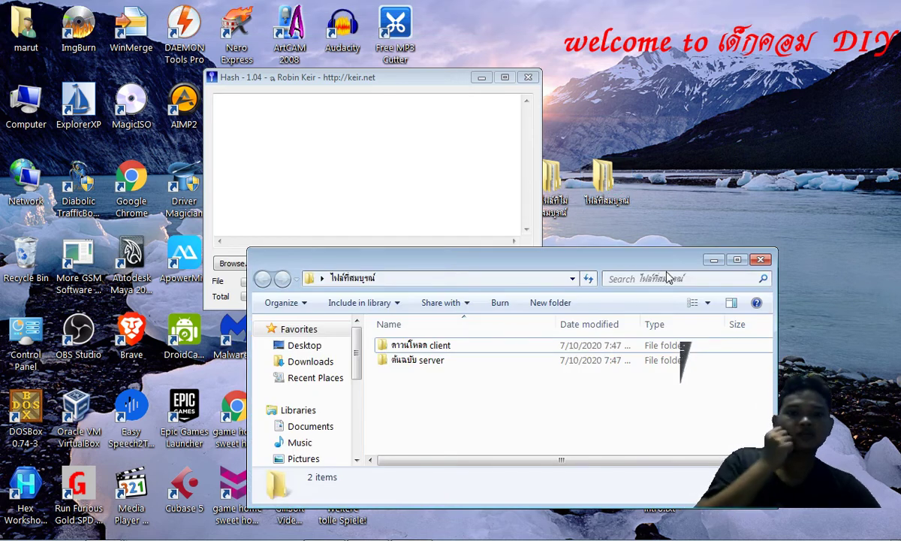
pyautogui.moveTo(665, 260); pyautogui.dragTo(664, 204)
pyautogui.click(737, 189)
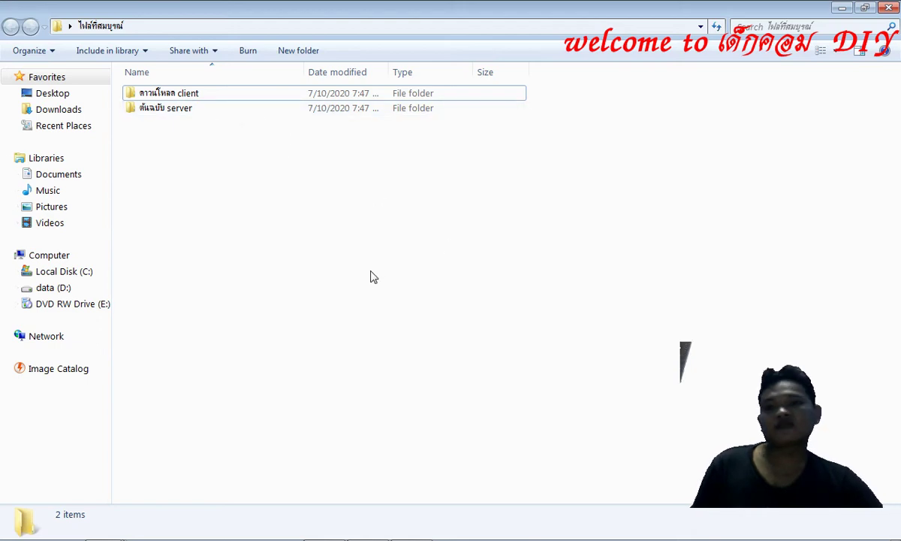
pyautogui.click(190, 116)
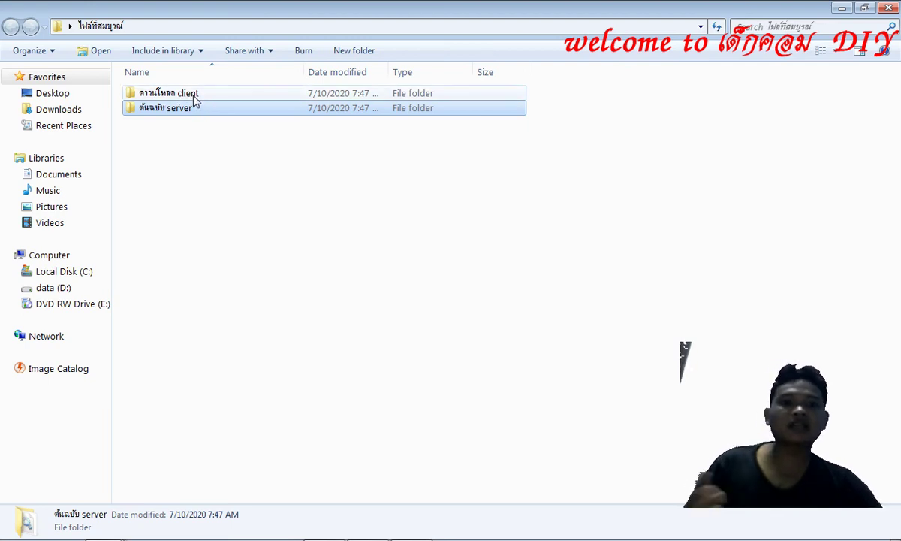
pyautogui.doubleClick(177, 93)
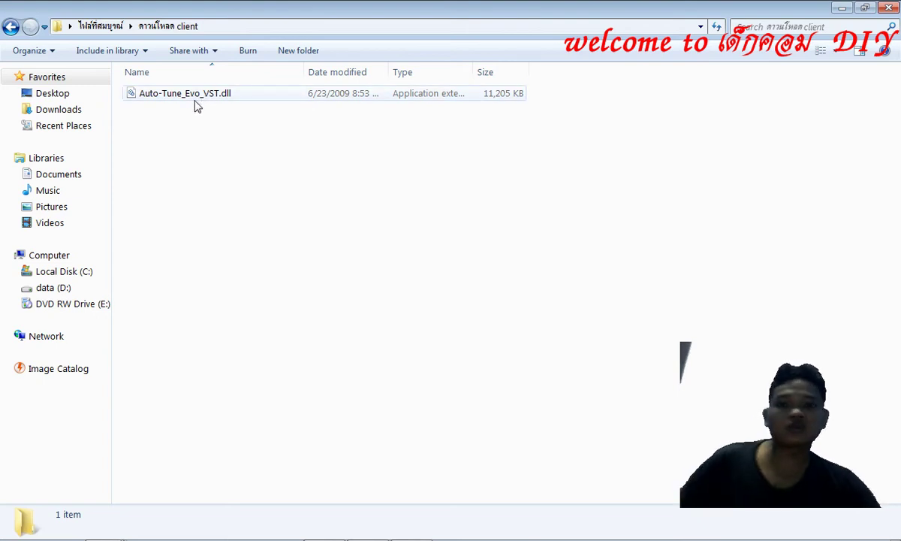
pyautogui.click(9, 28)
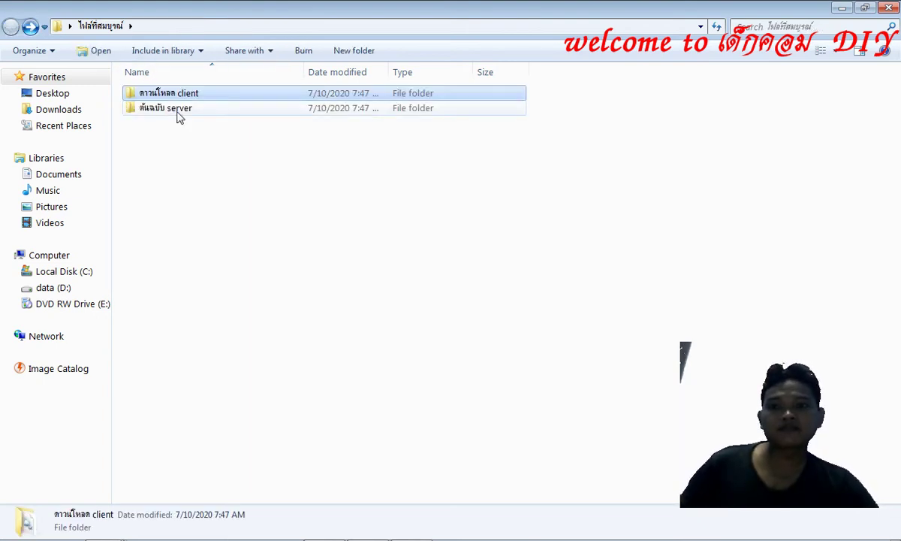
pyautogui.doubleClick(177, 109)
pyautogui.click(11, 27)
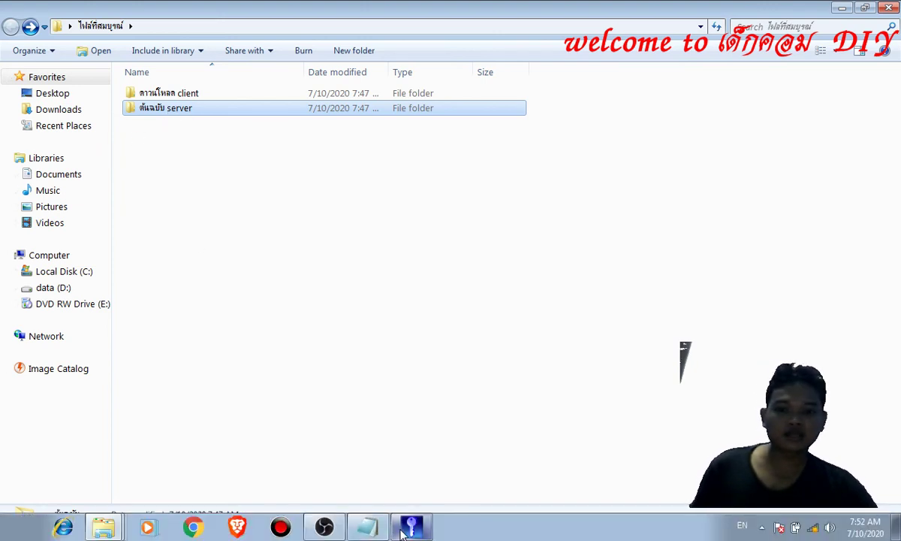
# Step: Compute the SHA1 hash of Auto-Tune_Evo_VST.dll from the ต้นฉบับ server subfolder of ไฟล์ที่สมบูรณ์ in Hash
pyautogui.click(411, 526)
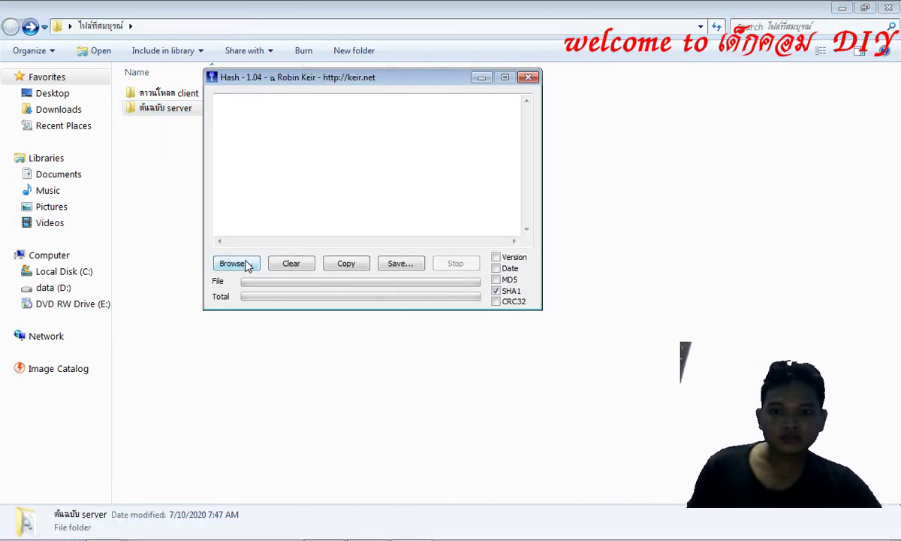
pyautogui.doubleClick(173, 109)
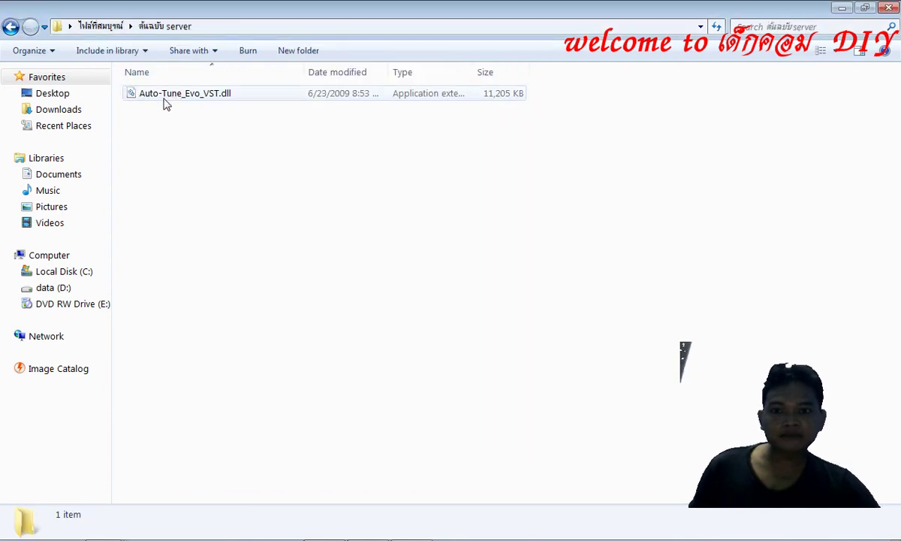
pyautogui.click(165, 103)
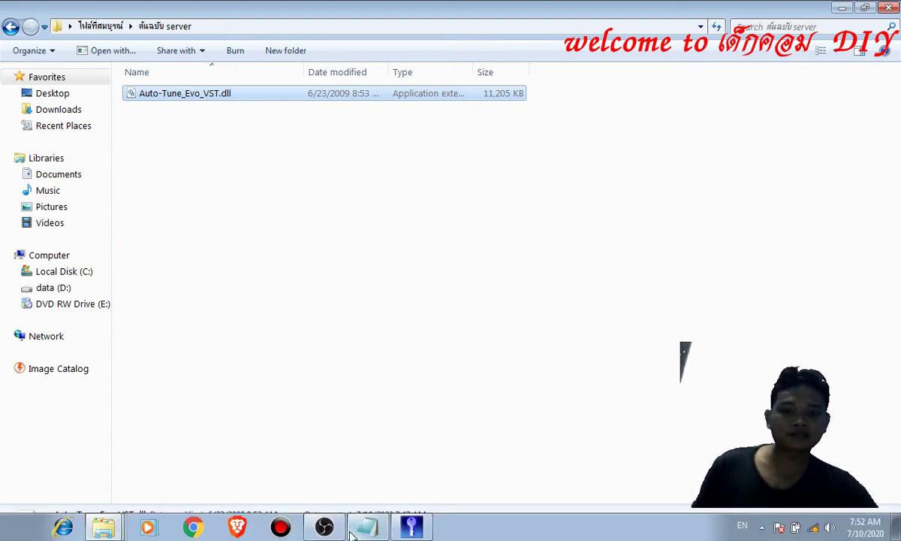
pyautogui.click(411, 525)
pyautogui.click(240, 263)
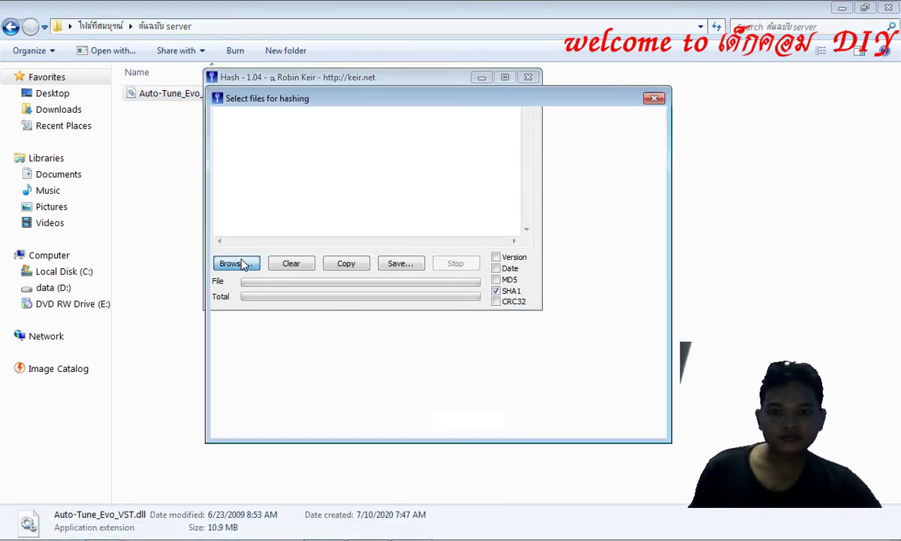
pyautogui.scroll(-15, 603, 195)
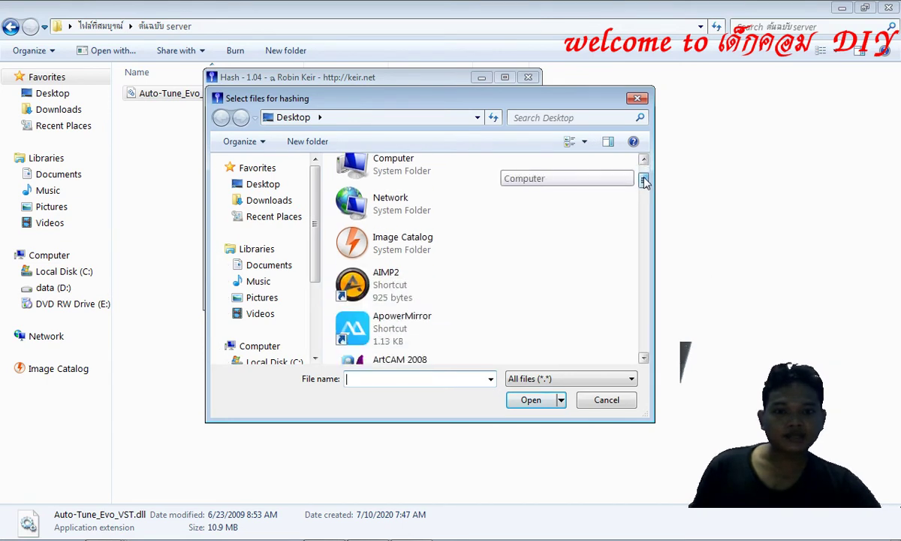
pyautogui.moveTo(642, 254); pyautogui.dragTo(631, 278)
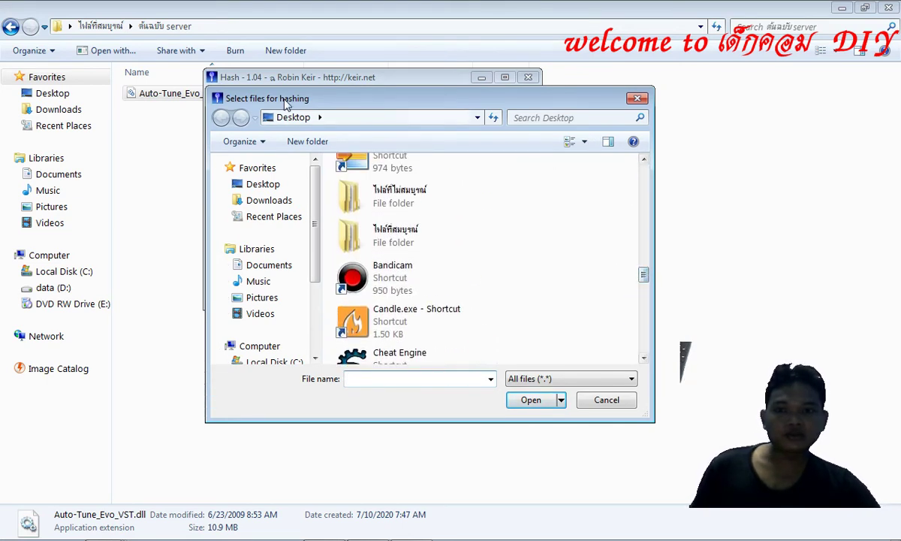
pyautogui.doubleClick(388, 241)
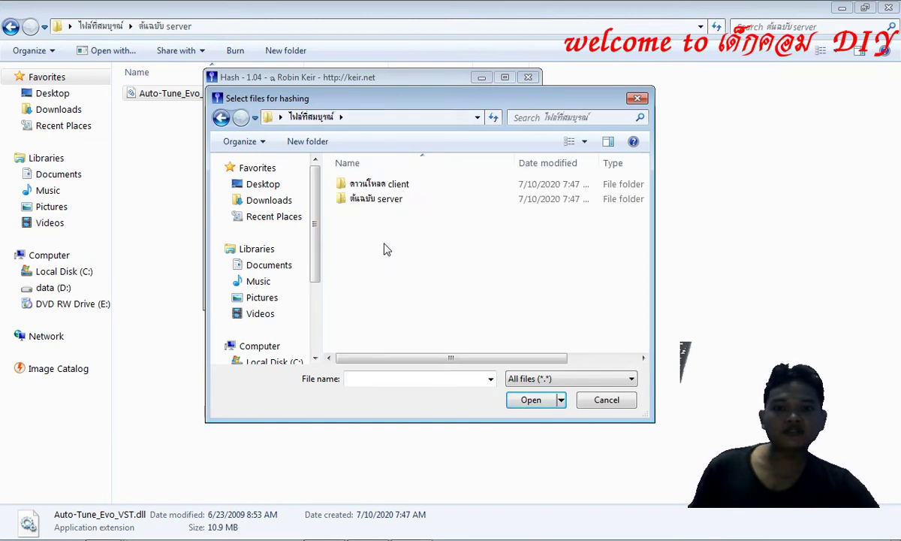
pyautogui.doubleClick(367, 200)
pyautogui.click(394, 190)
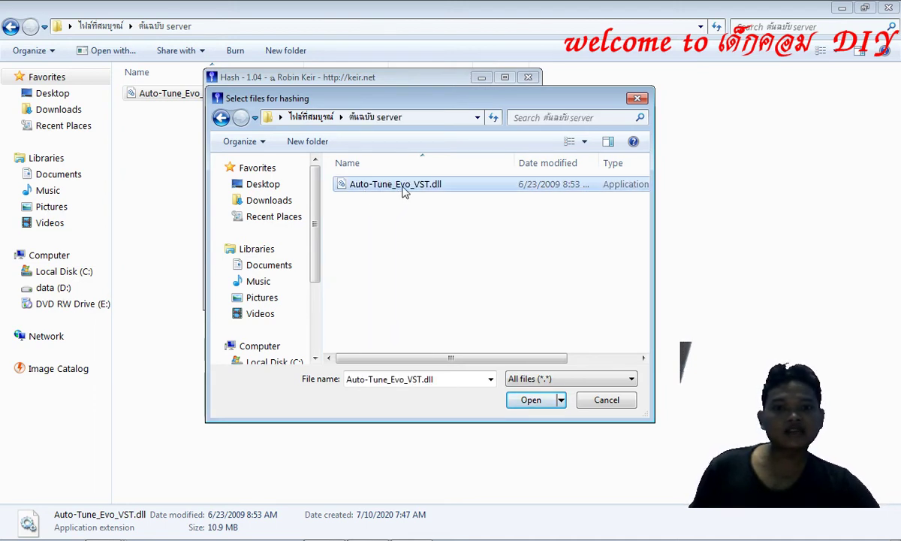
pyautogui.click(531, 401)
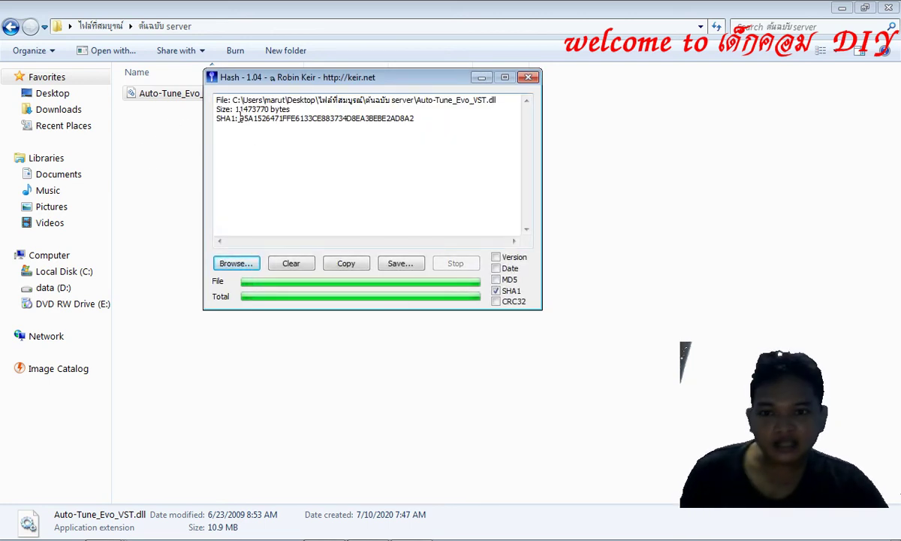
# Step: Highlight the SHA1 value of the server file in the results to inspect it, and clear the selection
pyautogui.moveTo(239, 120); pyautogui.dragTo(414, 122)
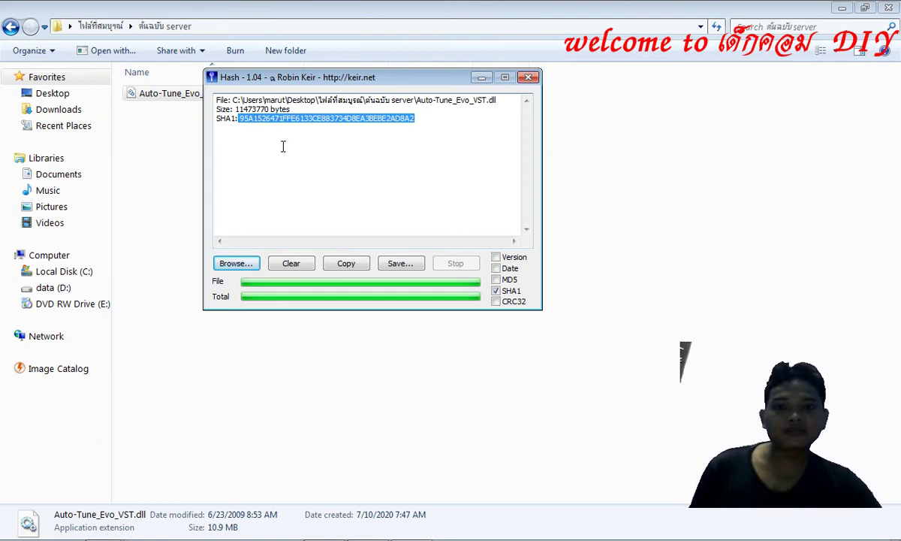
pyautogui.moveTo(417, 118); pyautogui.dragTo(245, 122)
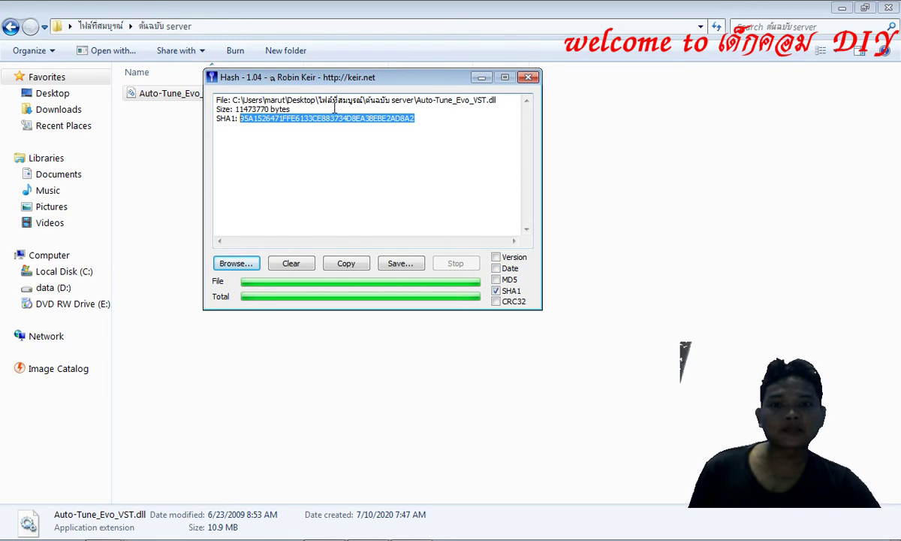
pyautogui.click(436, 198)
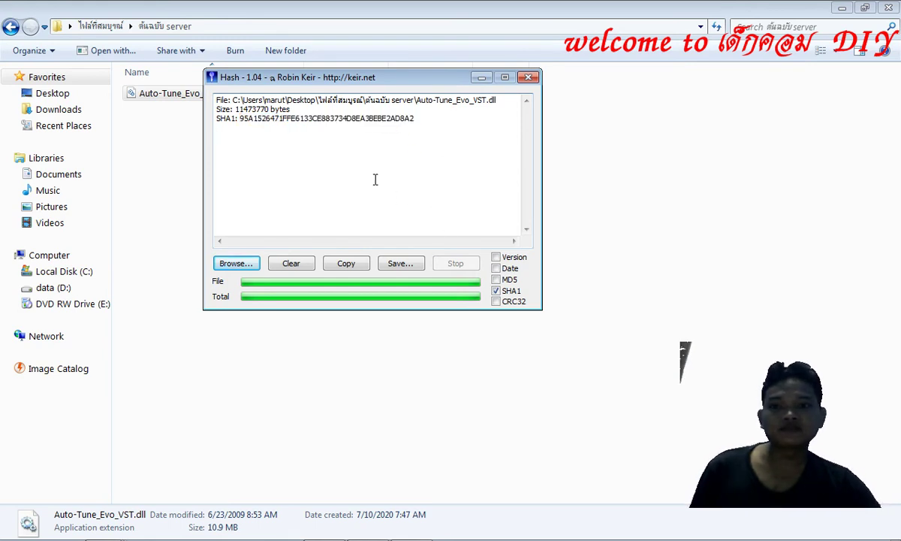
# Step: Compute the SHA1 hash of Auto-Tune_Evo_VST.dll from the ดาวน์โหลด client subfolder for comparison with the server file
pyautogui.click(94, 26)
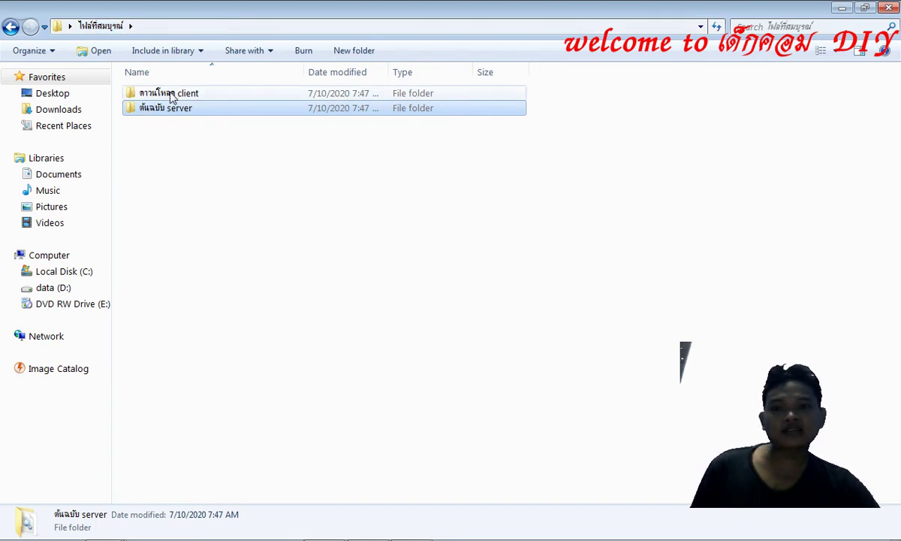
pyautogui.doubleClick(172, 97)
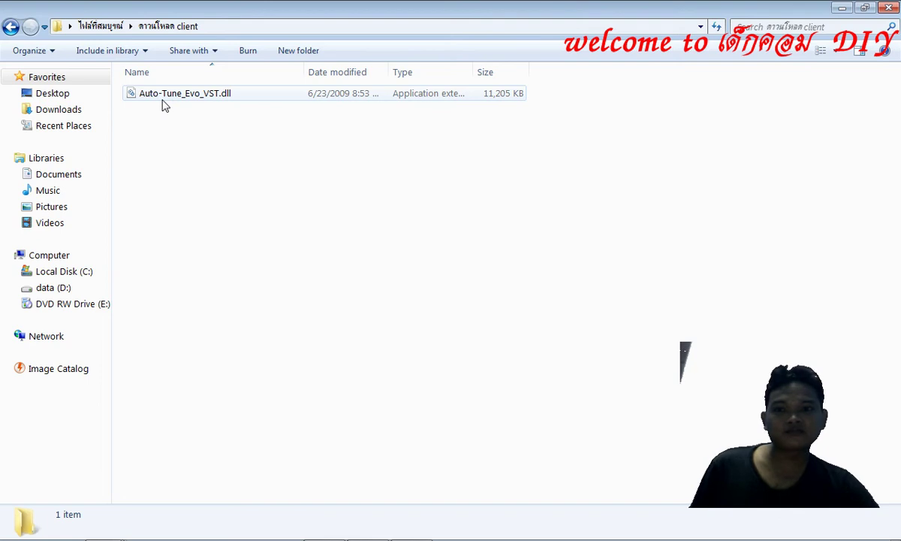
pyautogui.click(220, 99)
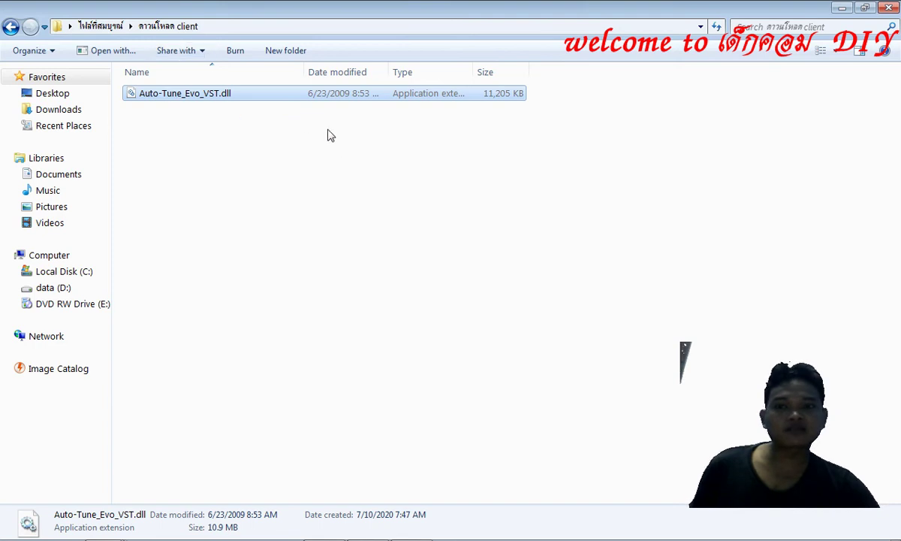
pyautogui.click(412, 534)
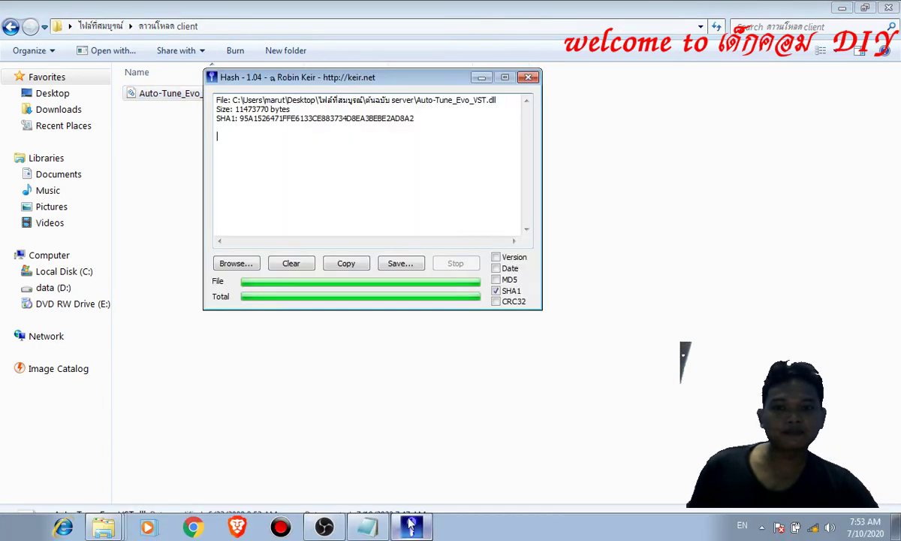
pyautogui.click(235, 264)
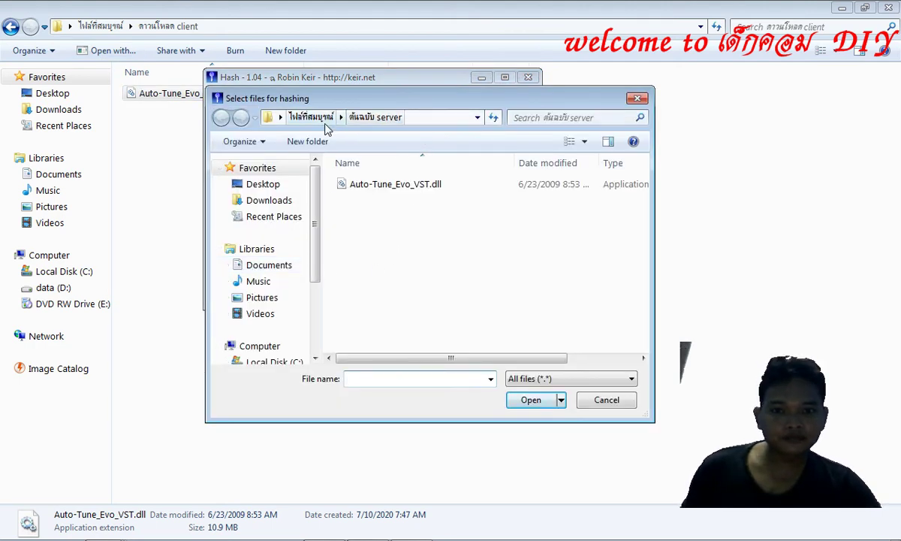
pyautogui.click(299, 116)
pyautogui.doubleClick(375, 183)
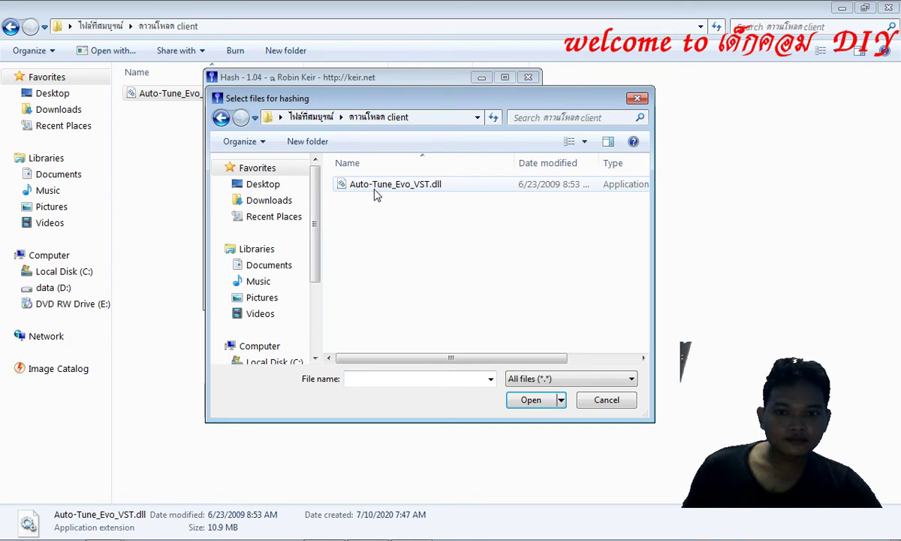
pyautogui.click(375, 185)
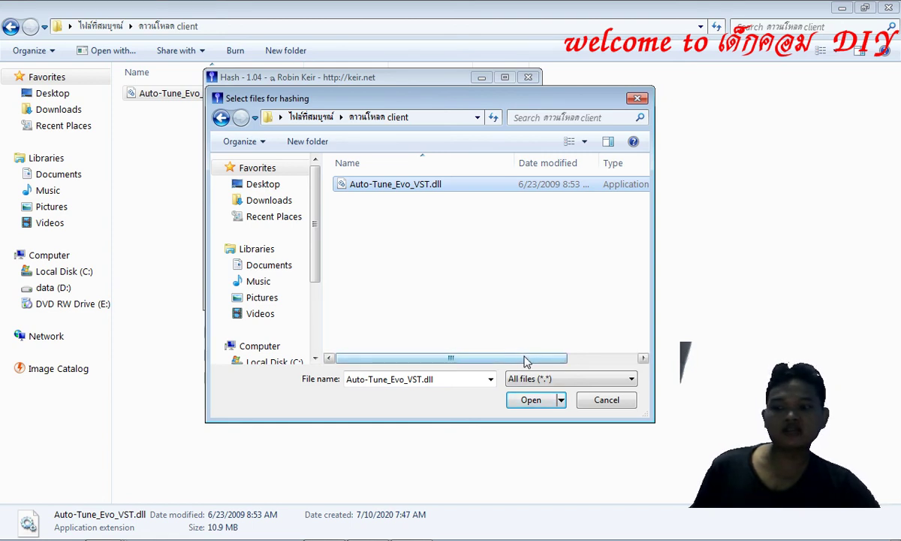
pyautogui.click(531, 400)
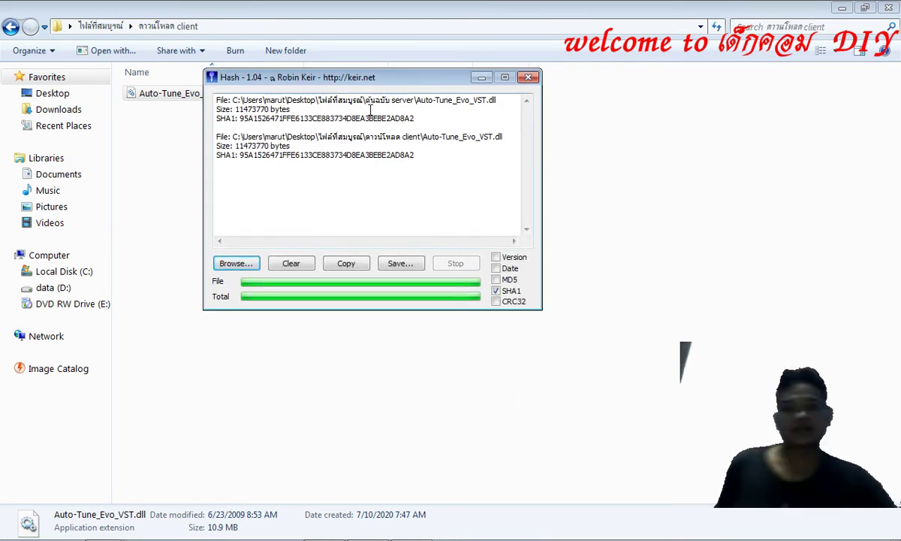
pyautogui.moveTo(349, 74); pyautogui.dragTo(355, 95)
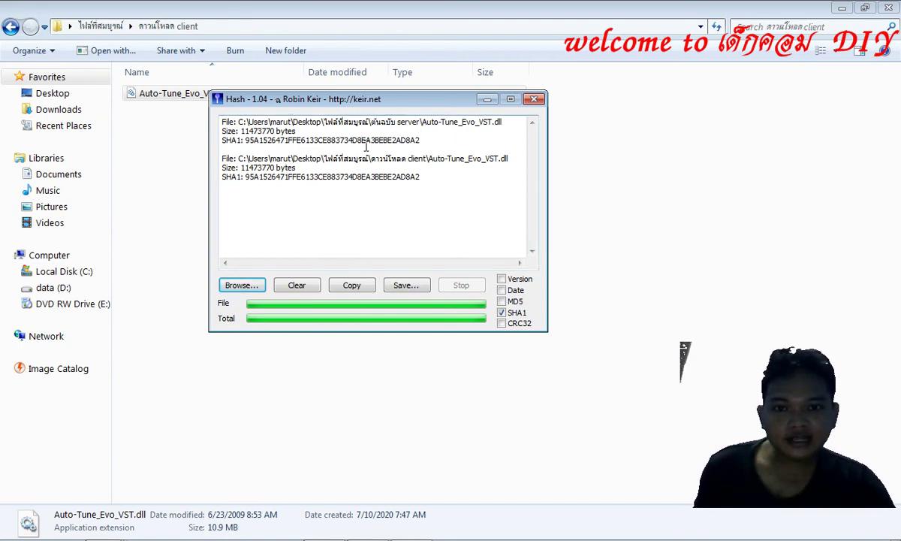
# Step: Highlight the server file's and the client file's SHA1 values in turn to compare them
pyautogui.moveTo(244, 141); pyautogui.dragTo(419, 141)
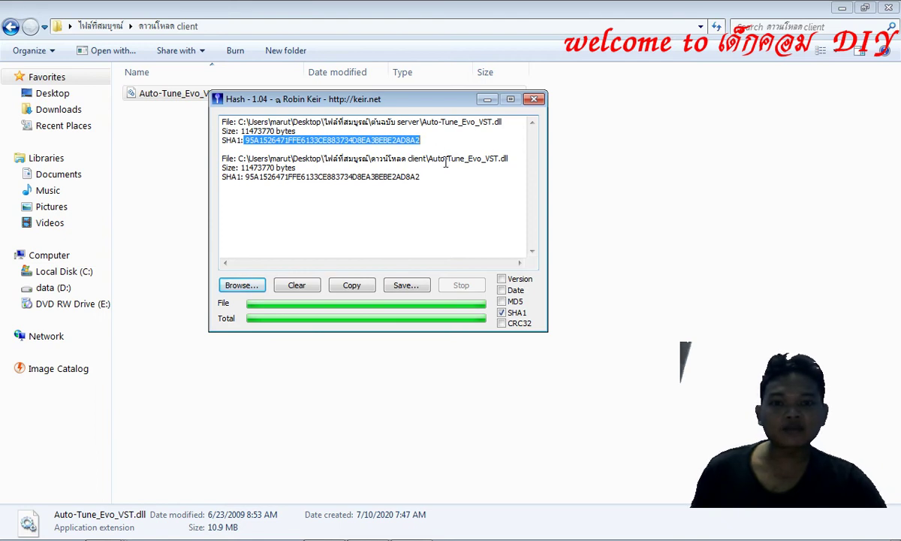
pyautogui.click(412, 165)
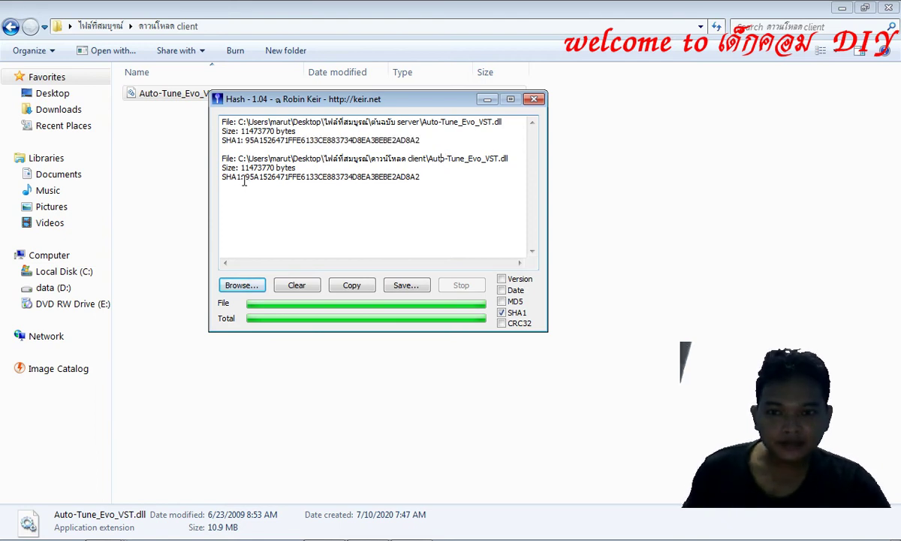
pyautogui.moveTo(245, 181); pyautogui.dragTo(371, 185)
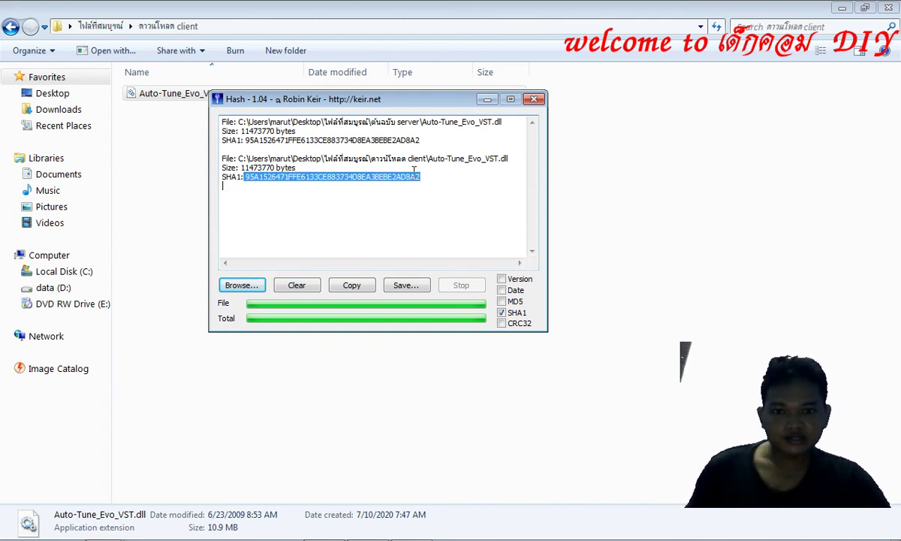
pyautogui.moveTo(421, 140); pyautogui.dragTo(222, 142)
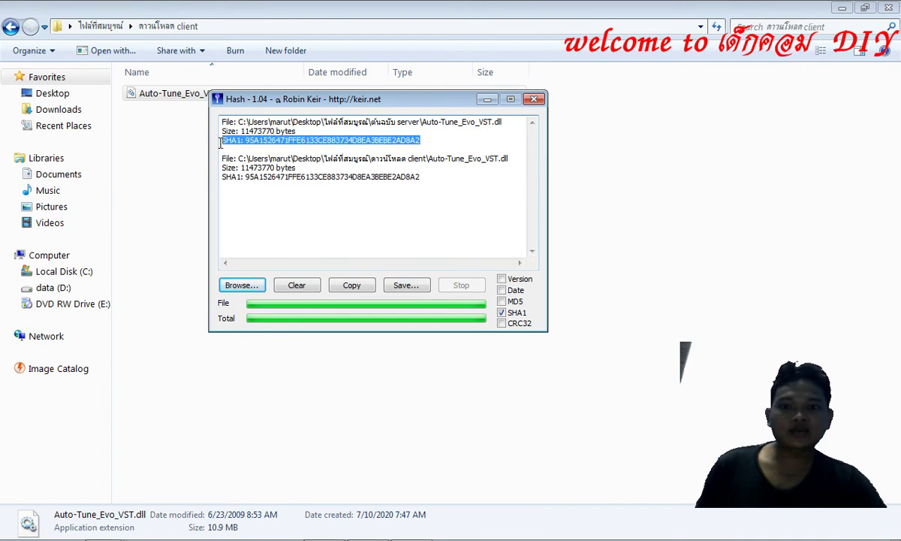
pyautogui.moveTo(426, 183); pyautogui.dragTo(243, 181)
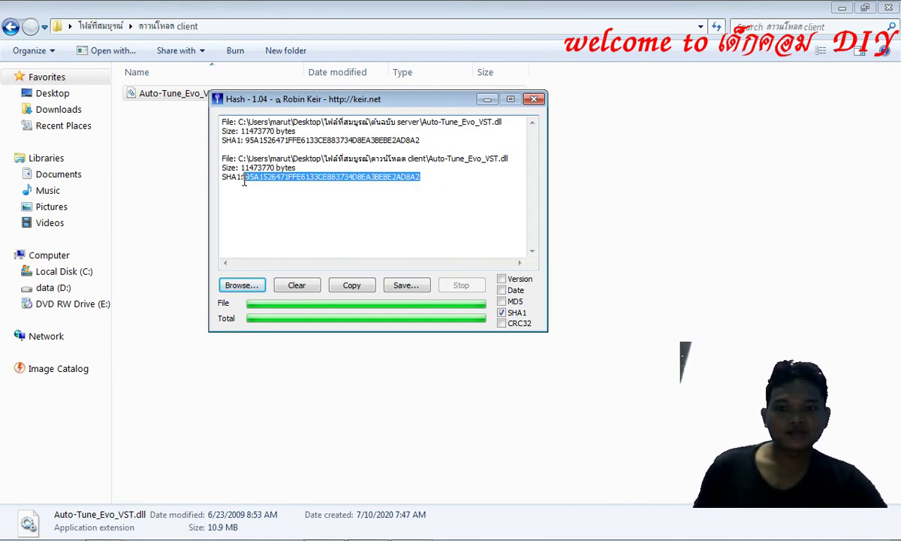
pyautogui.moveTo(245, 140); pyautogui.dragTo(423, 141)
pyautogui.moveTo(426, 184); pyautogui.dragTo(246, 181)
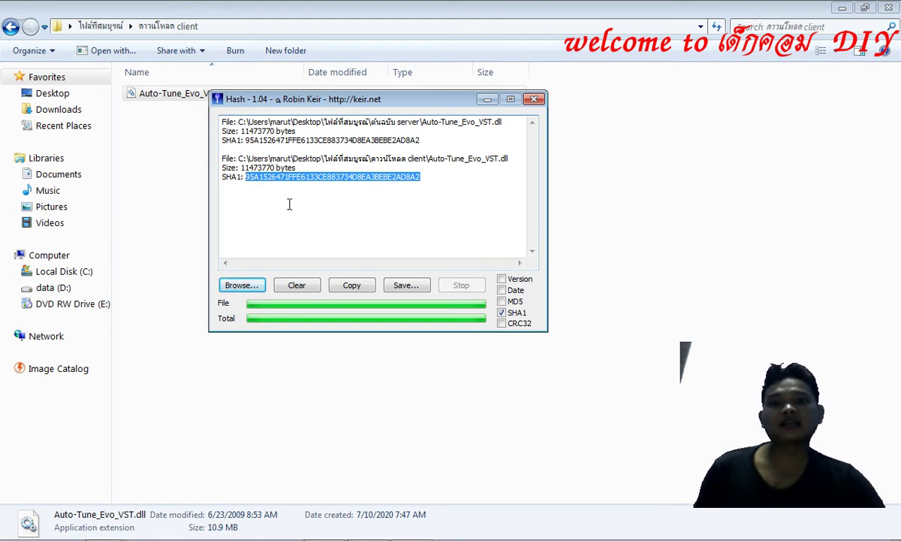
# Step: Clear the hash results, minimize the folder window and move the Hash window away from the desktop folders
pyautogui.click(297, 287)
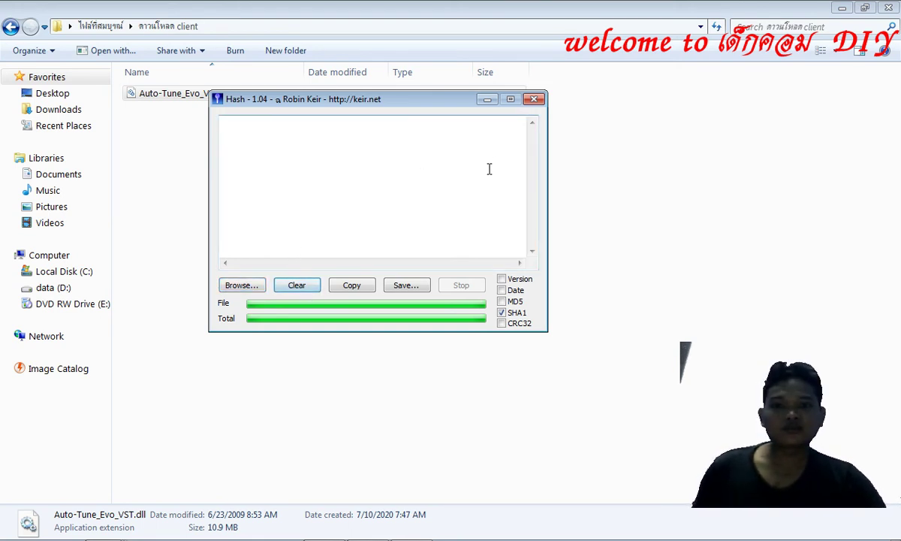
pyautogui.hotkey('alt', 'F4')
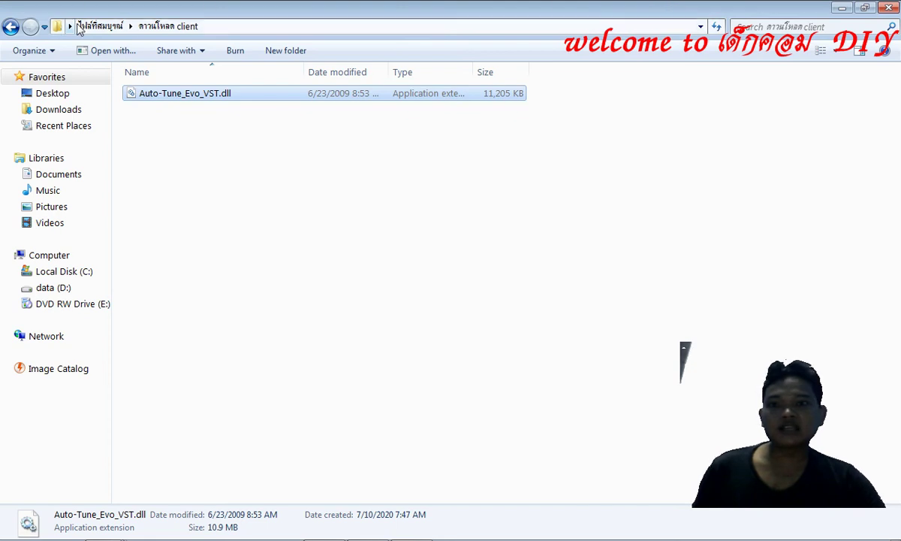
pyautogui.click(842, 7)
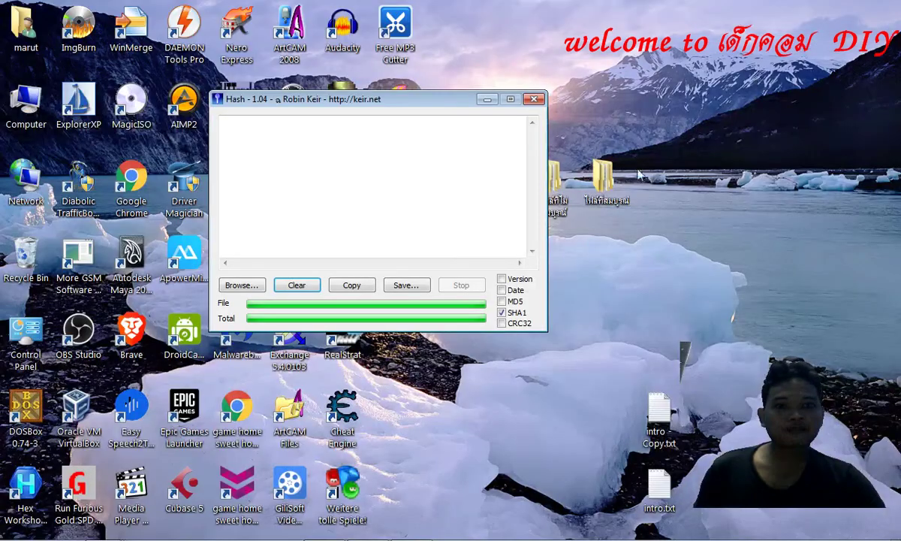
pyautogui.moveTo(450, 102); pyautogui.dragTo(381, 132)
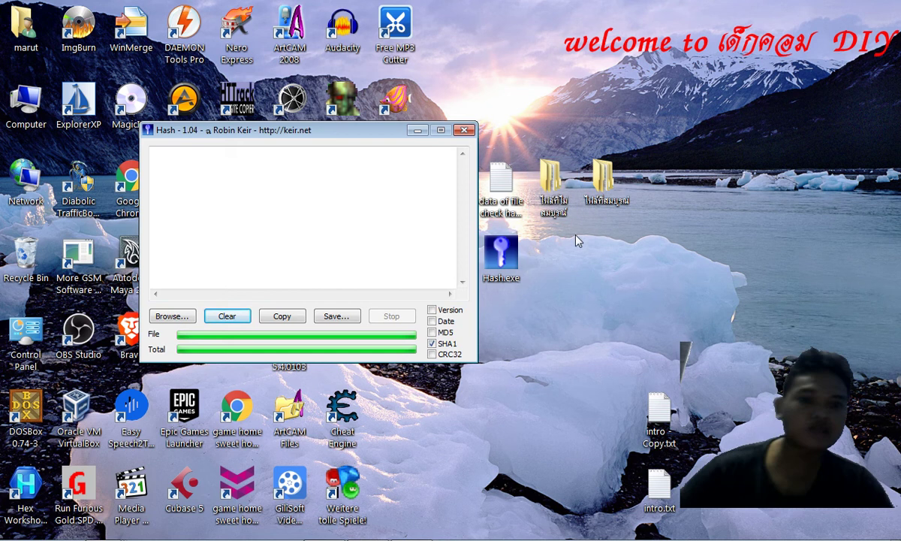
# Step: Open the ไฟล์ที่ไม่สมบูรณ์ desktop folder in a maximized window and select Auto-Tune_Evo_VST.dll in its ต้นฉบับ server subfolder
pyautogui.doubleClick(554, 194)
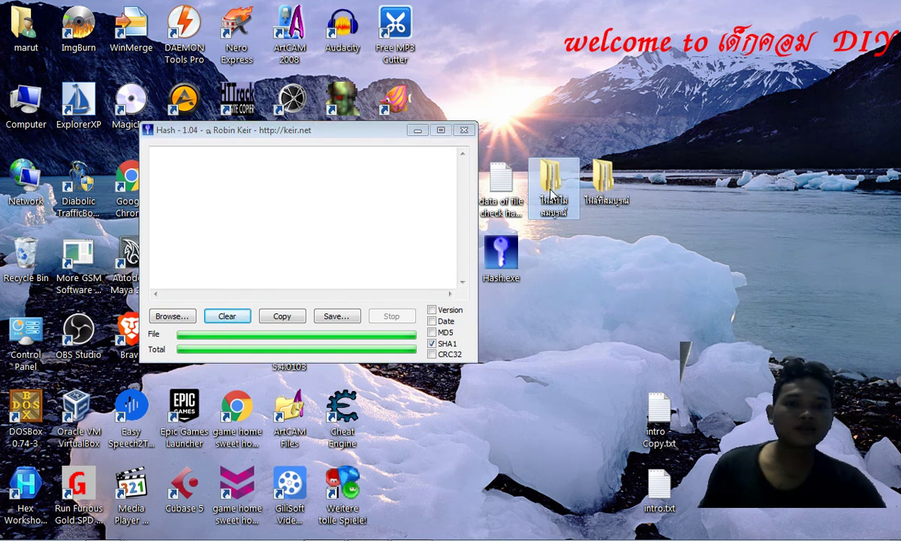
pyautogui.moveTo(533, 220); pyautogui.dragTo(536, 124)
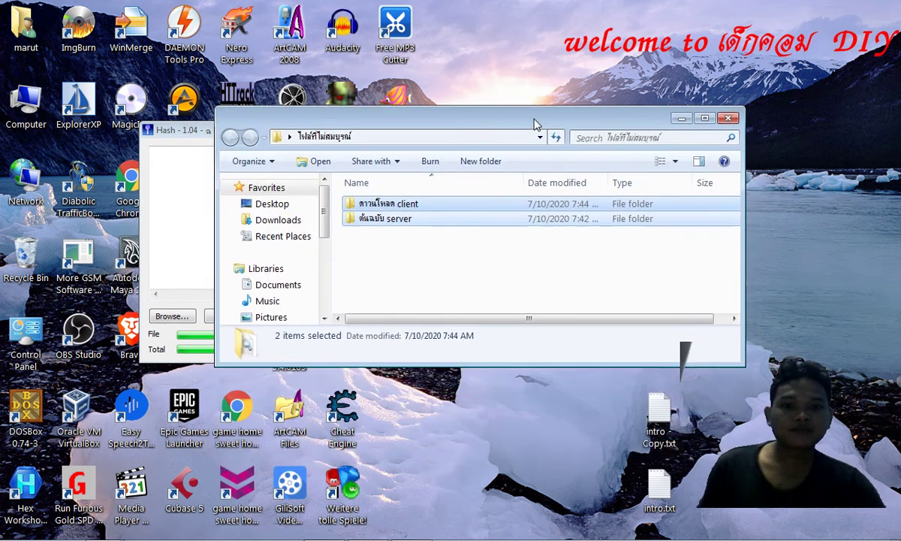
pyautogui.click(618, 279)
pyautogui.doubleClick(623, 127)
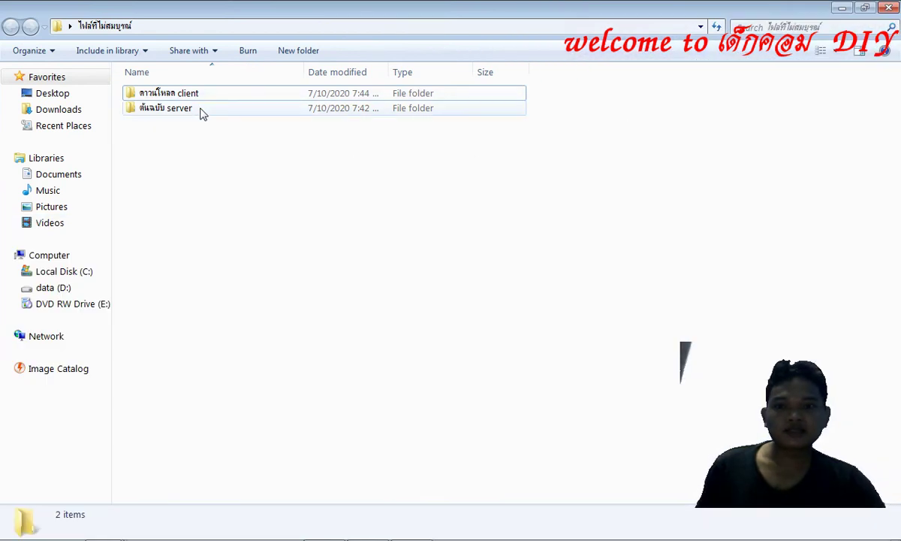
pyautogui.doubleClick(154, 111)
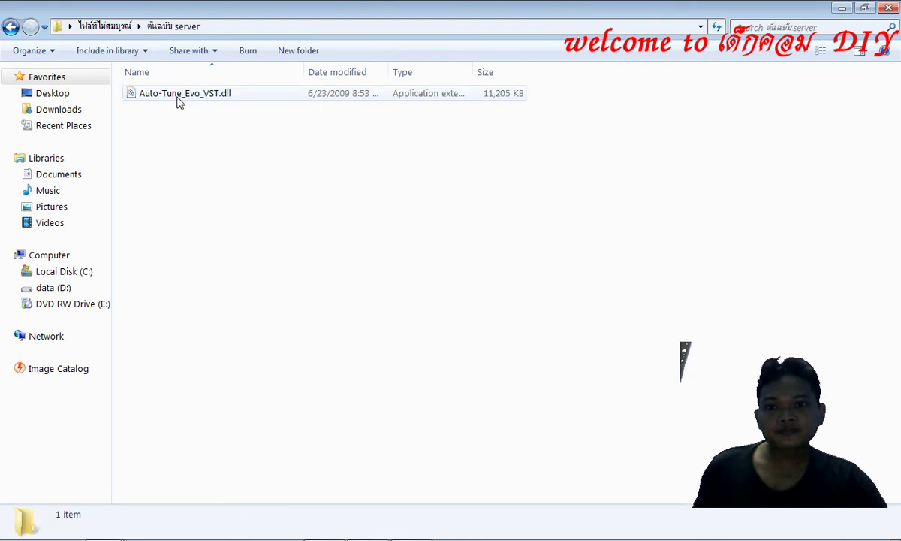
pyautogui.click(177, 96)
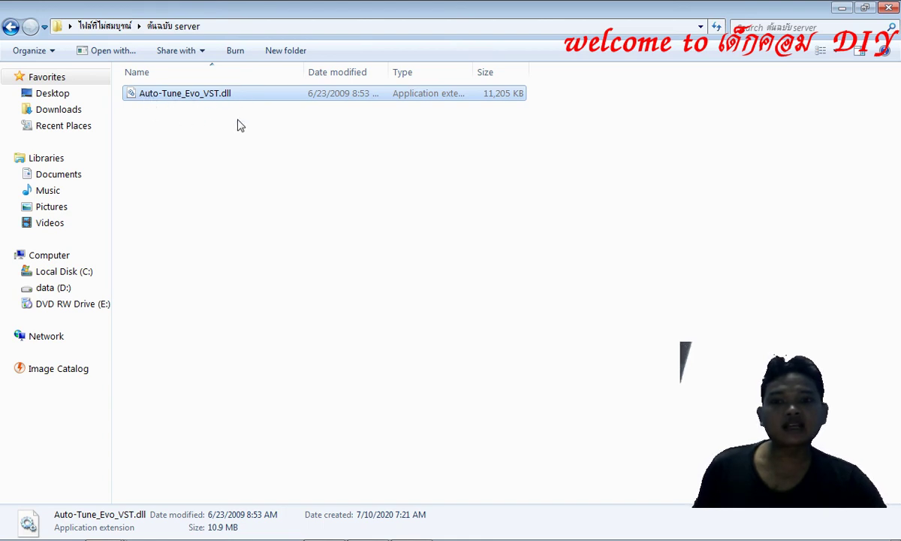
# Step: Compute the SHA1 hash of Auto-Tune_Evo_VST.dll from the ต้นฉบับ server subfolder of ไฟล์ที่ไม่สมบูรณ์ in Hash
pyautogui.click(413, 525)
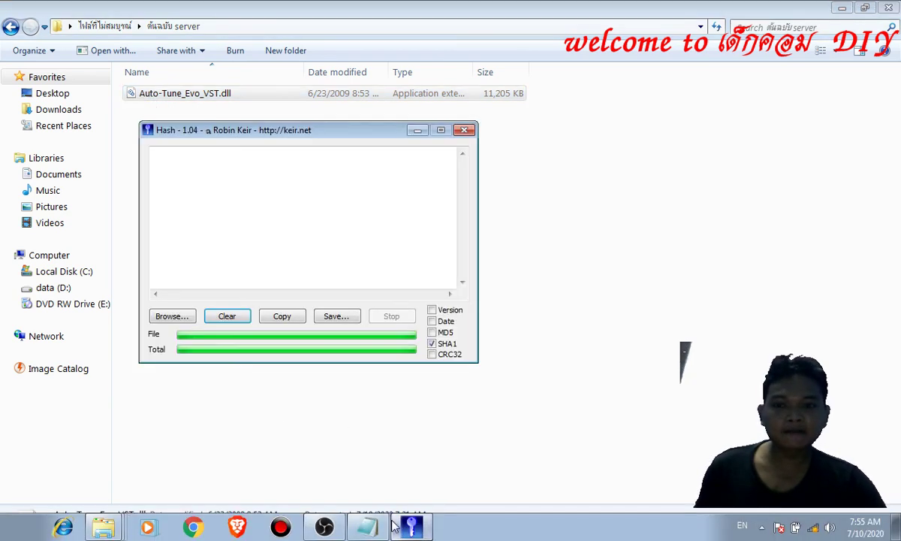
pyautogui.click(172, 316)
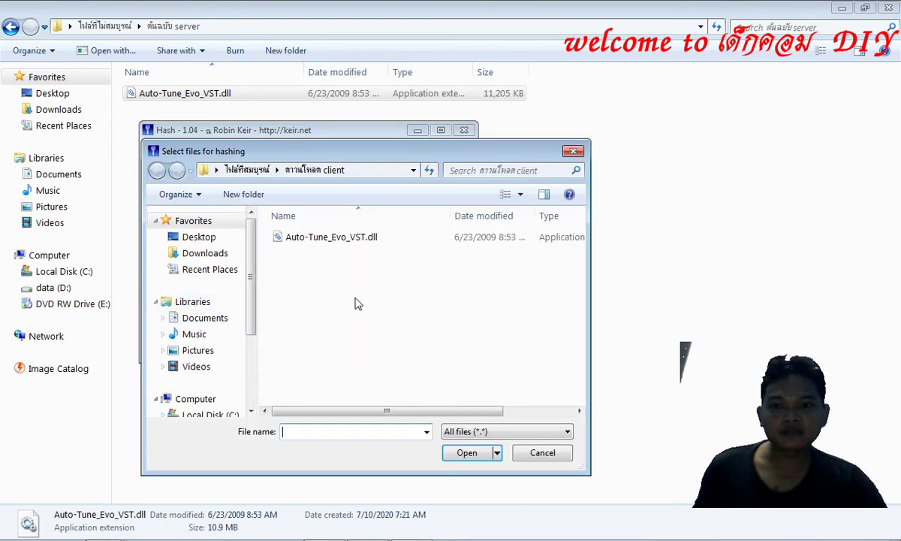
pyautogui.click(200, 238)
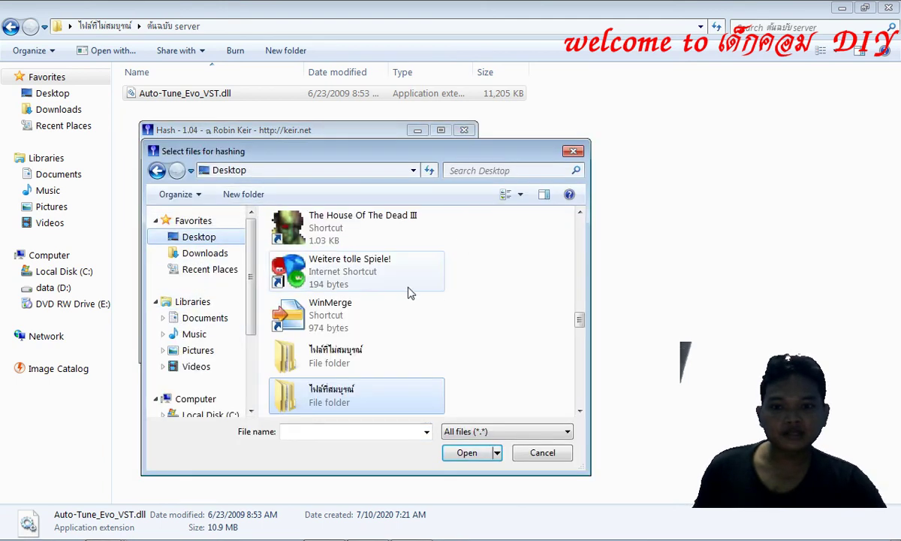
pyautogui.doubleClick(325, 368)
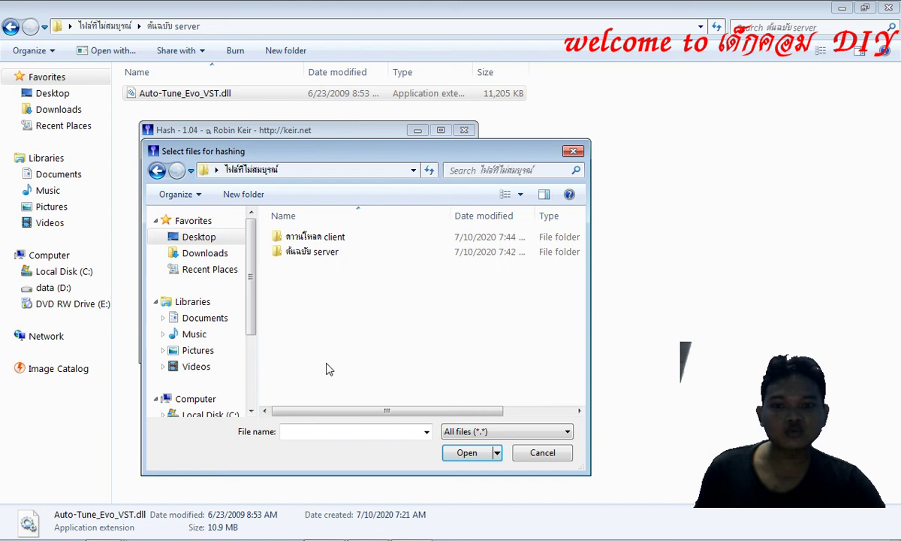
pyautogui.doubleClick(329, 255)
pyautogui.click(326, 237)
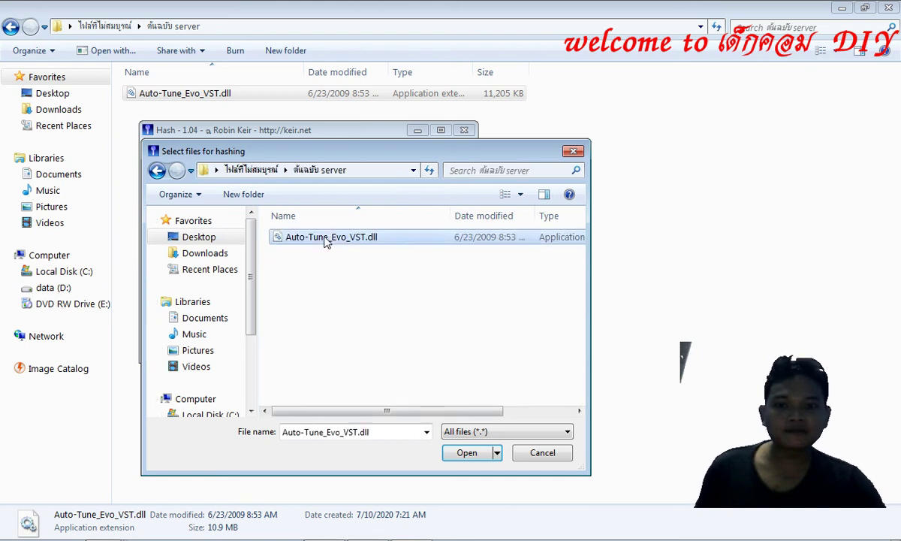
pyautogui.click(464, 452)
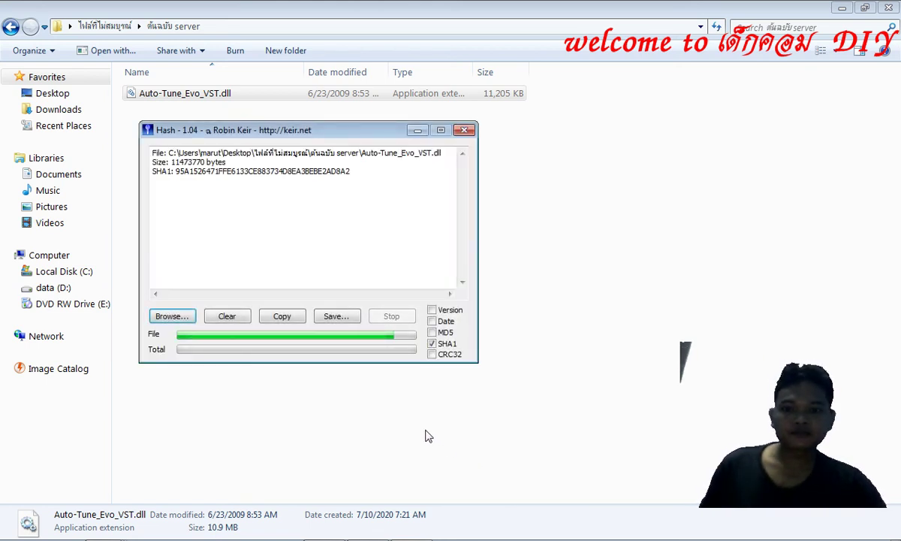
# Step: Reposition the Hash window and highlight the server file's SHA1 value to inspect it
pyautogui.moveTo(322, 128); pyautogui.dragTo(395, 125)
pyautogui.moveTo(252, 172)
pyautogui.mouseDown()
pyautogui.moveTo(427, 171)
pyautogui.moveTo(251, 167)
pyautogui.mouseUp()
pyautogui.click(427, 167)
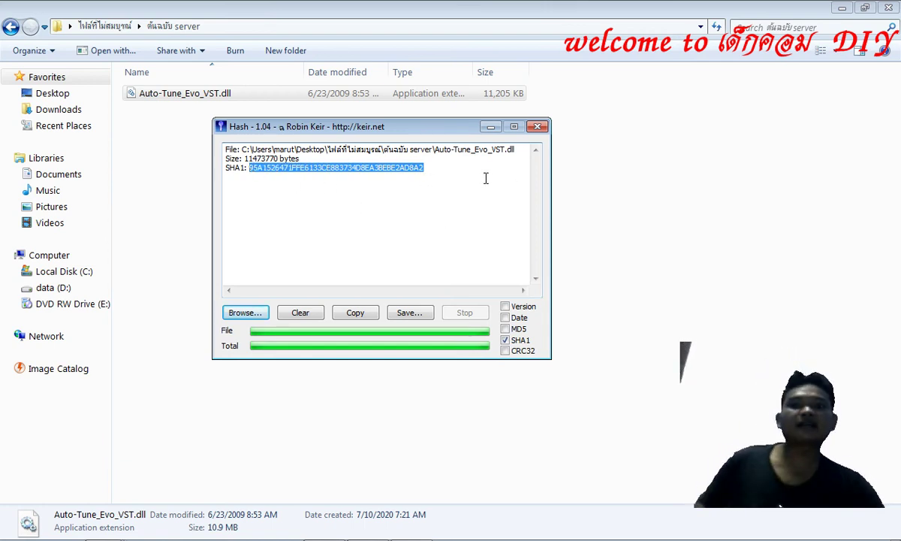
# Step: Open the ดาวน์โหลด client subfolder of ไฟล์ที่ไม่สมบูรณ์ and select Auto-Tune_Evo_VST.dll to examine its details
pyautogui.click(98, 27)
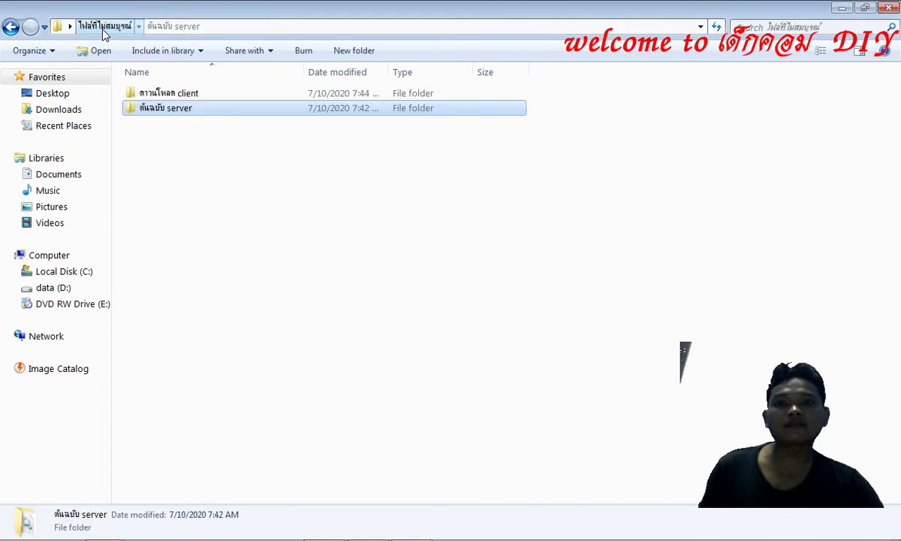
pyautogui.doubleClick(179, 98)
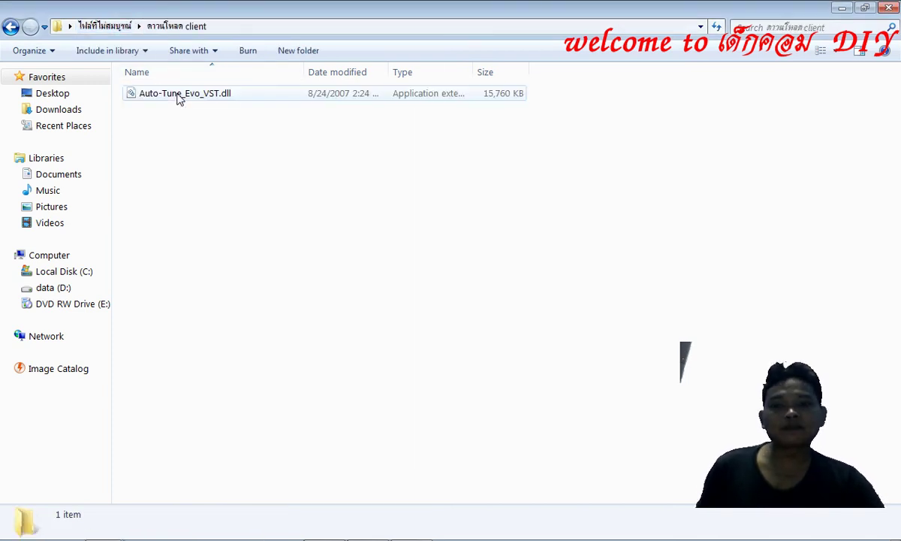
pyautogui.click(148, 100)
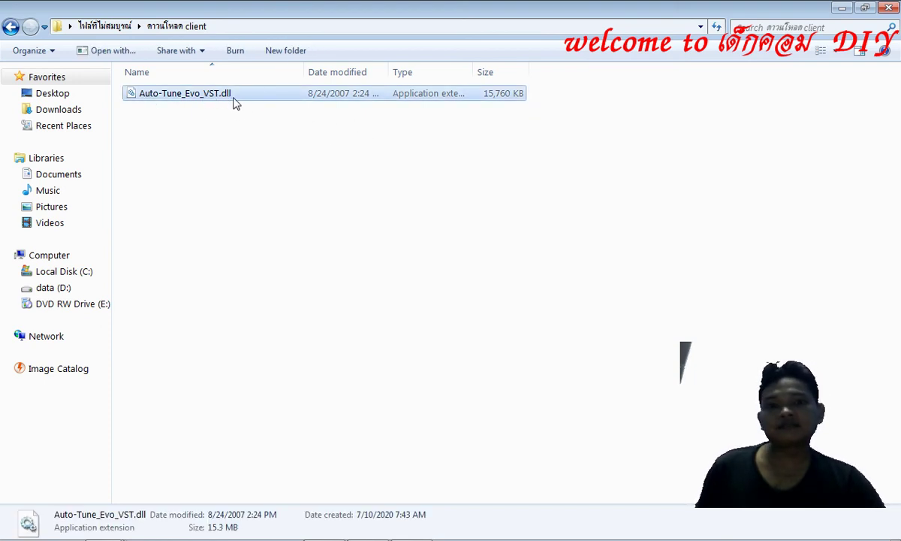
# Step: Switch back to Hash and highlight the SHA1 value of the server file again
pyautogui.moveTo(420, 532)
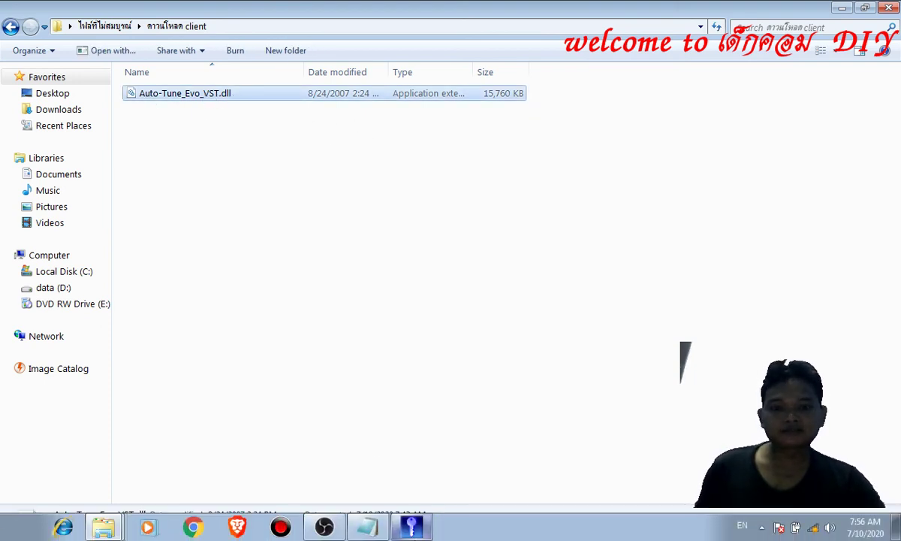
pyautogui.click(425, 531)
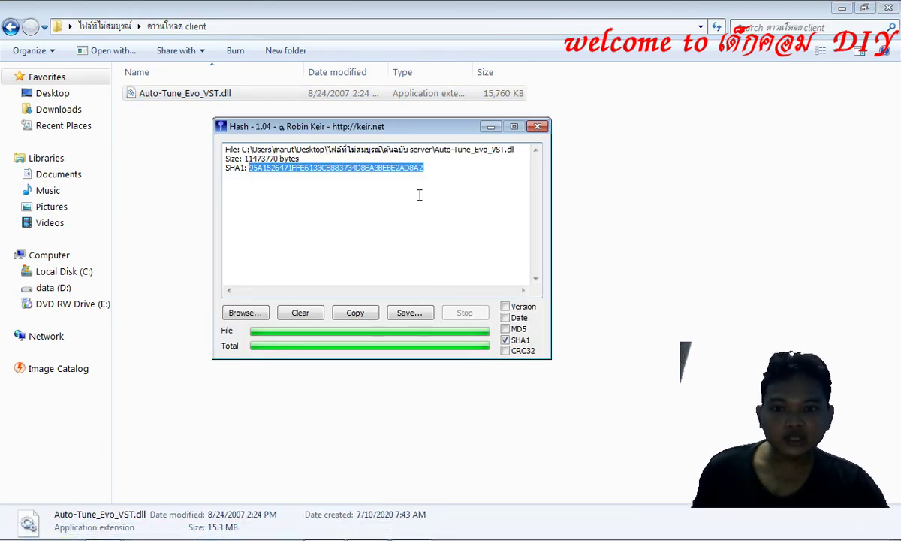
pyautogui.moveTo(425, 168); pyautogui.dragTo(258, 161)
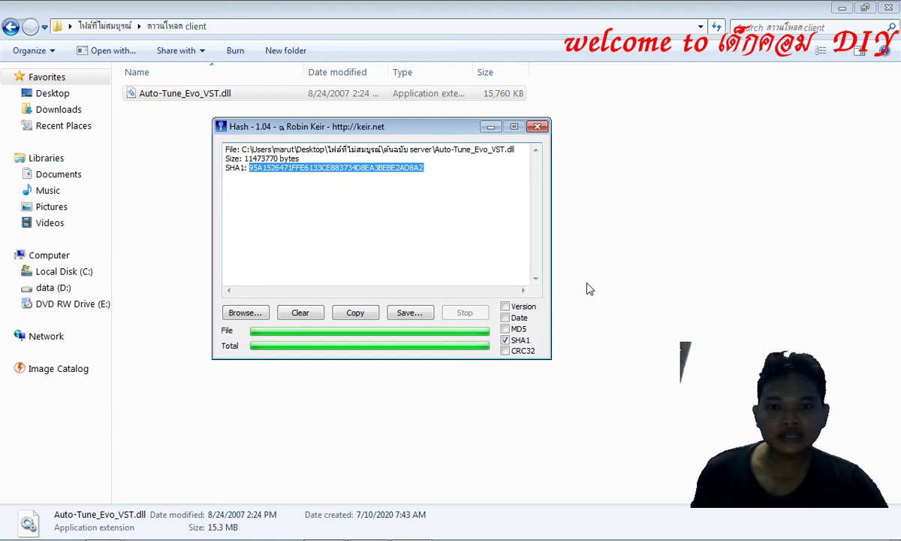
# Step: Compute the SHA1 hash of Auto-Tune_Evo_VST.dll from the ดาวน์โหลด client subfolder of ไฟล์ที่ไม่สมบูรณ์
pyautogui.click(243, 314)
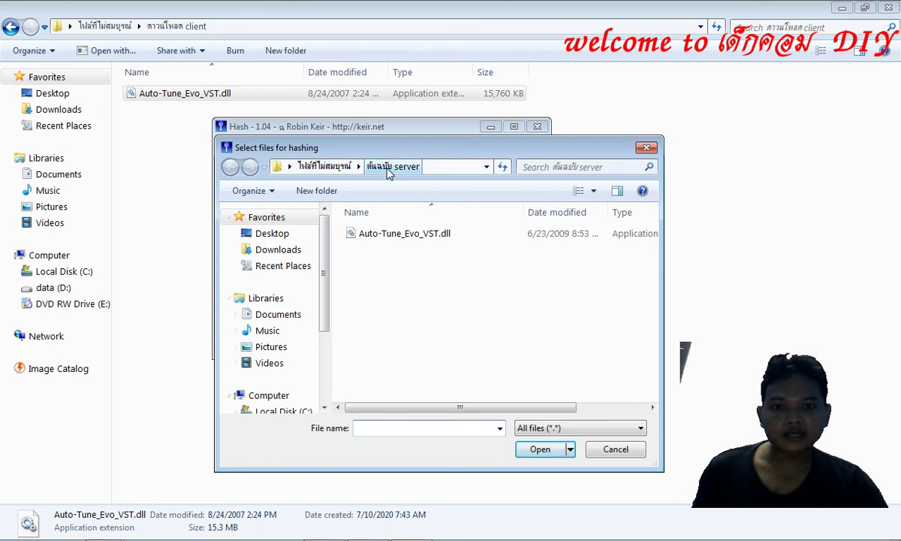
pyautogui.click(308, 165)
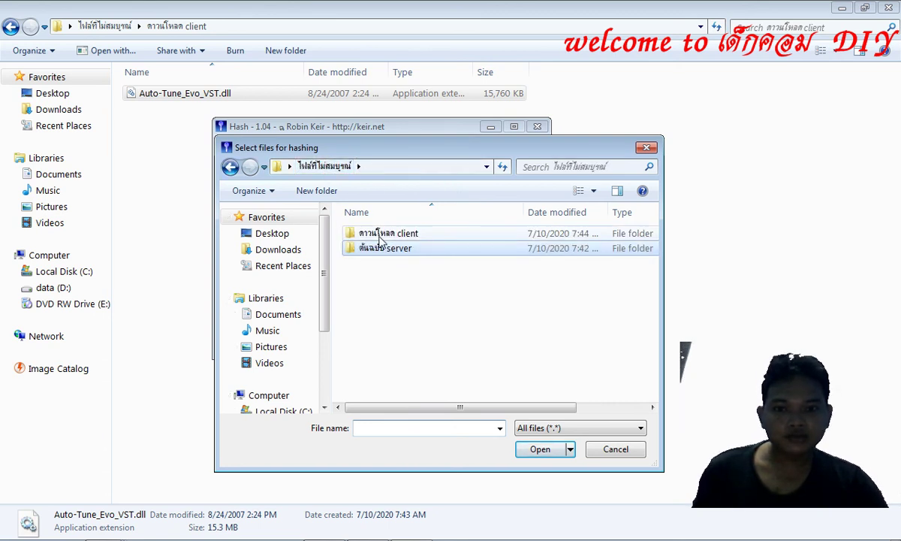
pyautogui.doubleClick(380, 234)
pyautogui.click(379, 235)
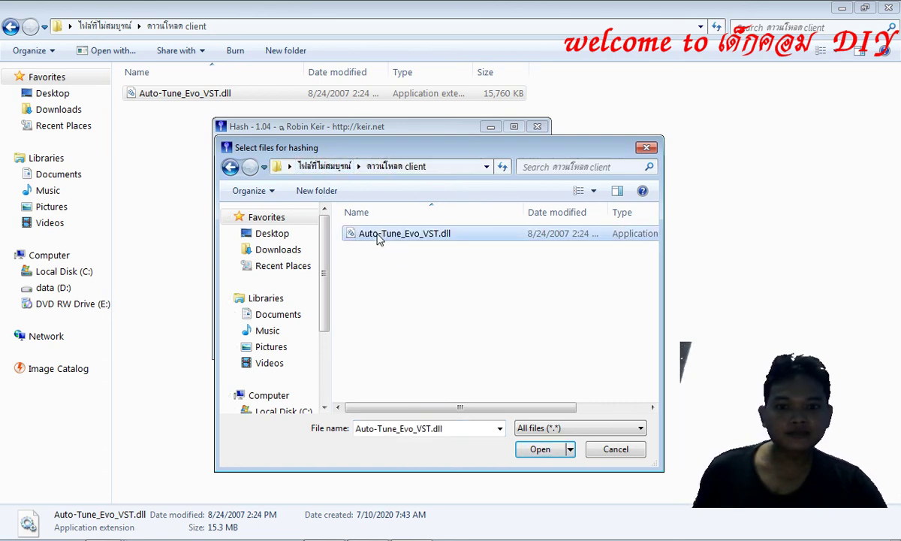
pyautogui.moveTo(425, 147); pyautogui.dragTo(432, 253)
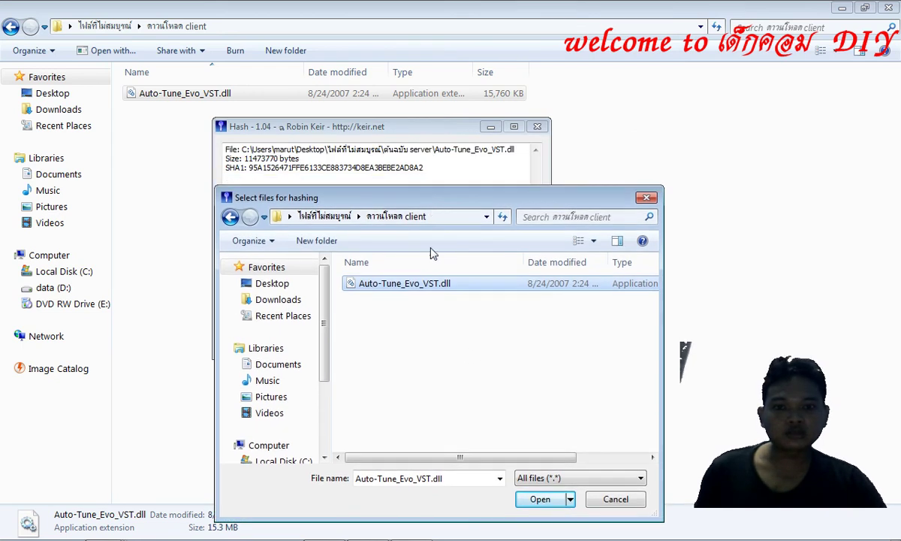
pyautogui.click(411, 288)
pyautogui.press('Escape')
pyautogui.click(538, 499)
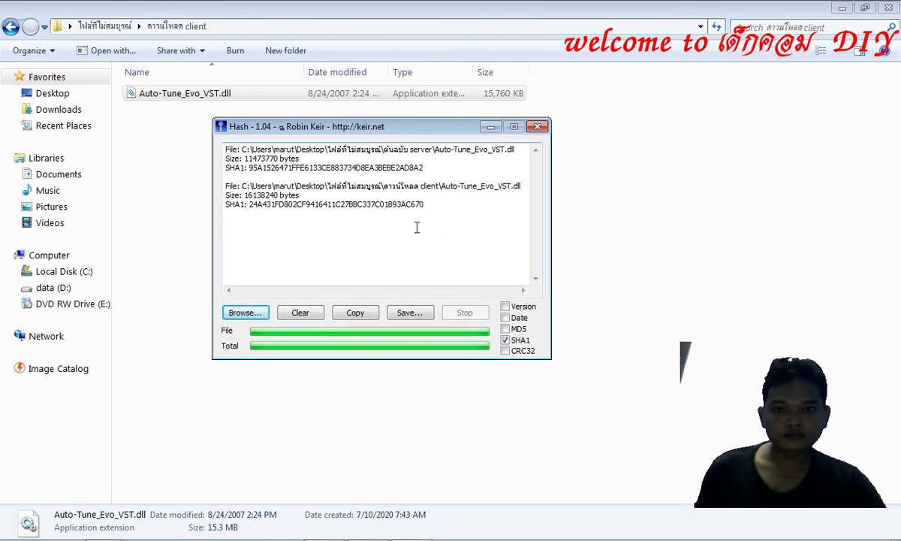
# Step: Reposition the Hash window, go up to the ไฟล์ที่ไม่สมบูรณ์ folder in the file explorer, and switch back to Hash
pyautogui.moveTo(368, 124); pyautogui.dragTo(353, 112)
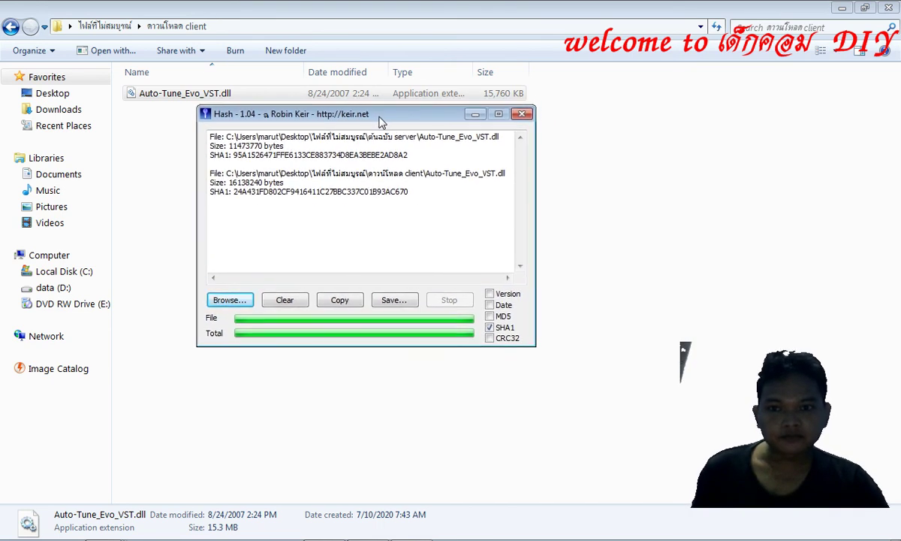
pyautogui.click(104, 26)
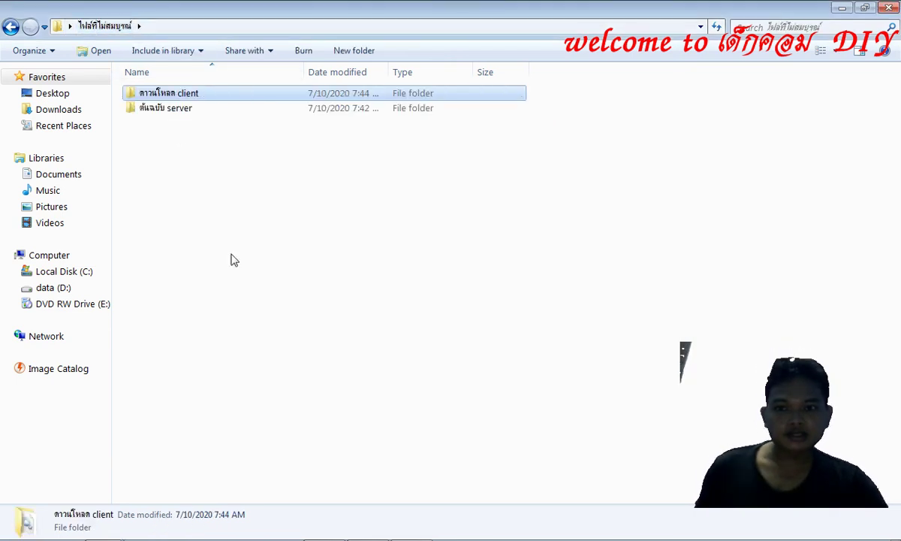
pyautogui.click(412, 526)
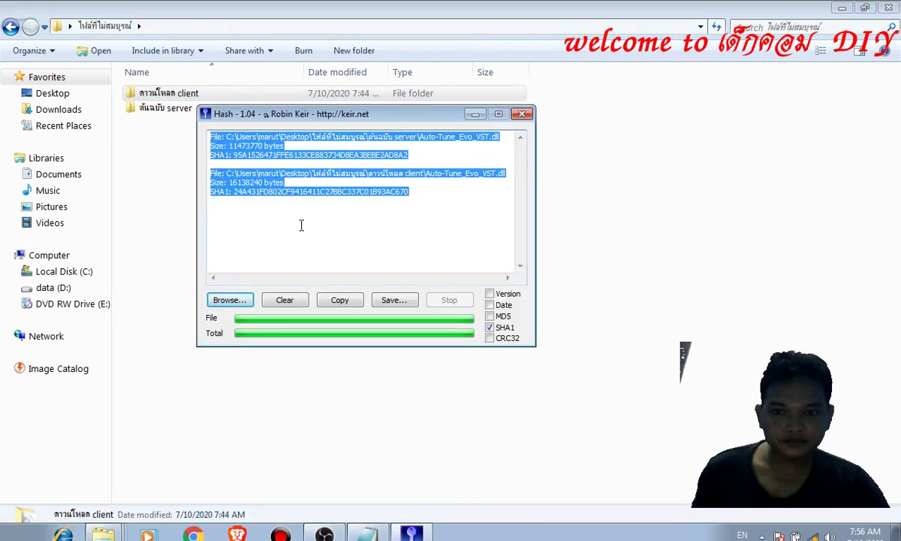
# Step: Compare the SHA1 values of the server and client copies of Auto-Tune_Evo_VST.dll by highlighting each one in turn
pyautogui.moveTo(233, 155)
pyautogui.mouseDown()
pyautogui.moveTo(417, 157)
pyautogui.moveTo(231, 156)
pyautogui.mouseUp()
pyautogui.click(412, 155)
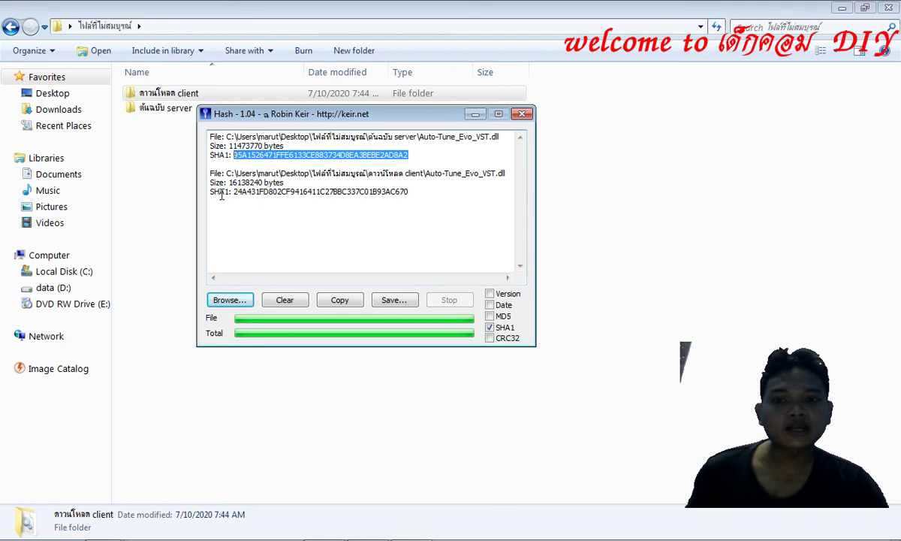
pyautogui.moveTo(234, 193); pyautogui.dragTo(408, 195)
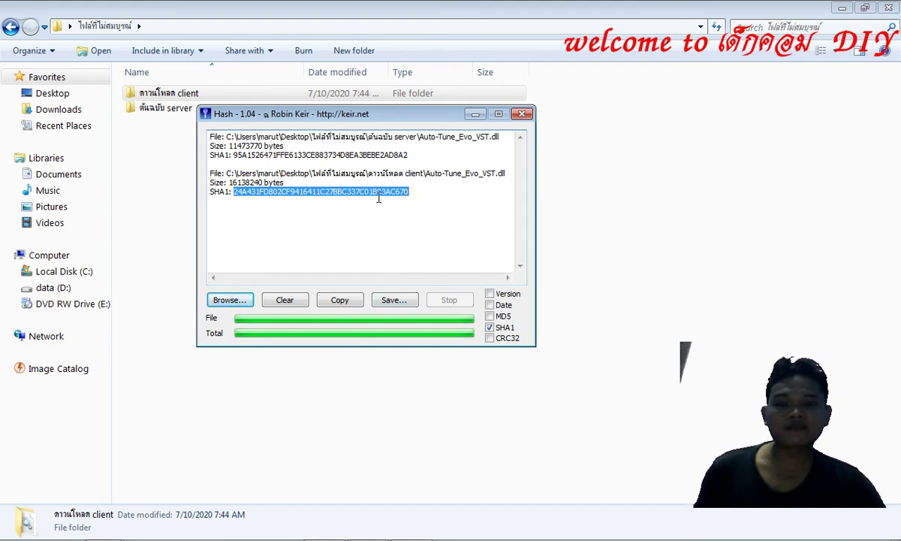
pyautogui.moveTo(234, 155); pyautogui.dragTo(411, 156)
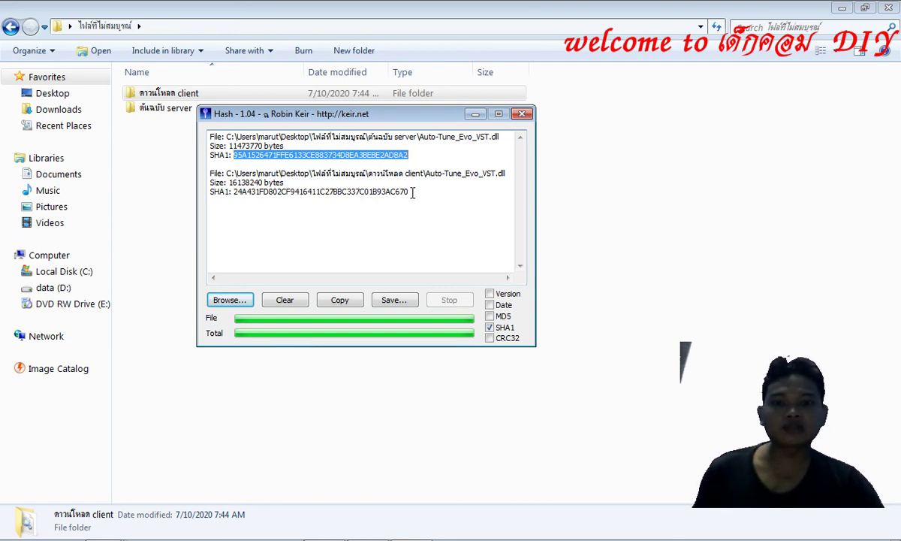
pyautogui.moveTo(409, 193); pyautogui.dragTo(233, 193)
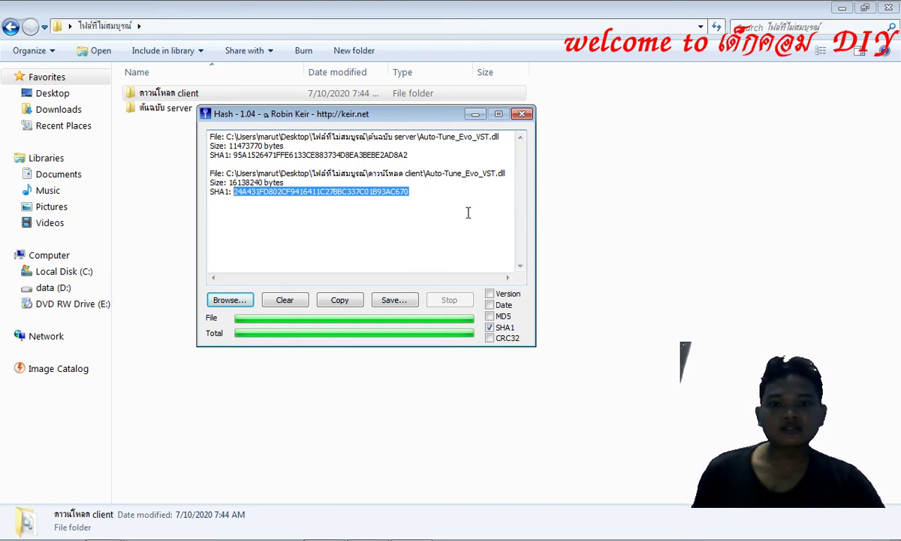
pyautogui.moveTo(409, 155); pyautogui.dragTo(234, 155)
pyautogui.moveTo(234, 193); pyautogui.dragTo(423, 192)
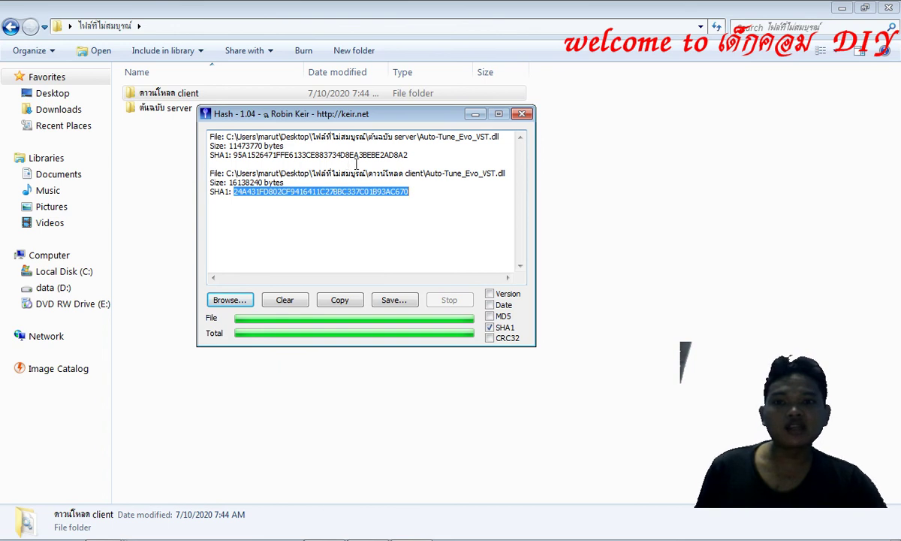
pyautogui.moveTo(232, 155); pyautogui.dragTo(427, 159)
pyautogui.click(412, 196)
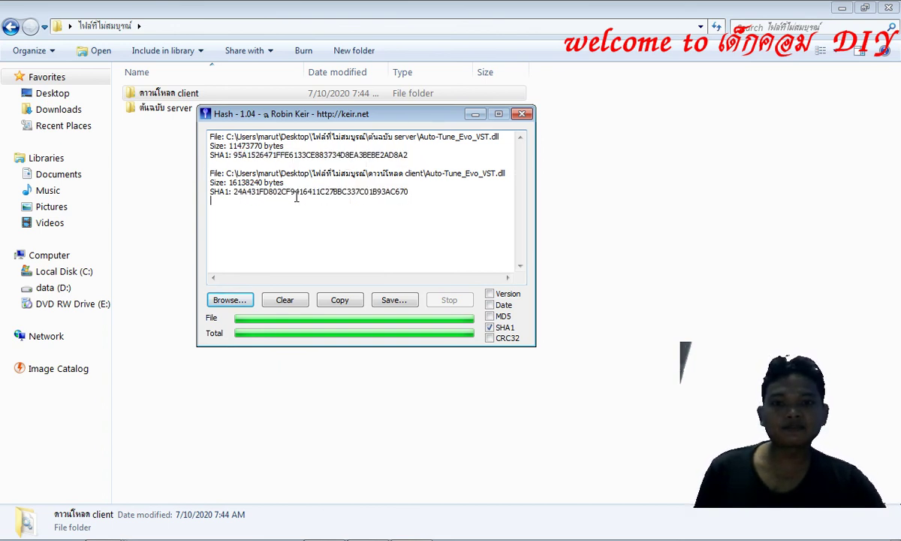
pyautogui.moveTo(408, 192); pyautogui.dragTo(235, 192)
pyautogui.moveTo(408, 192); pyautogui.dragTo(427, 193)
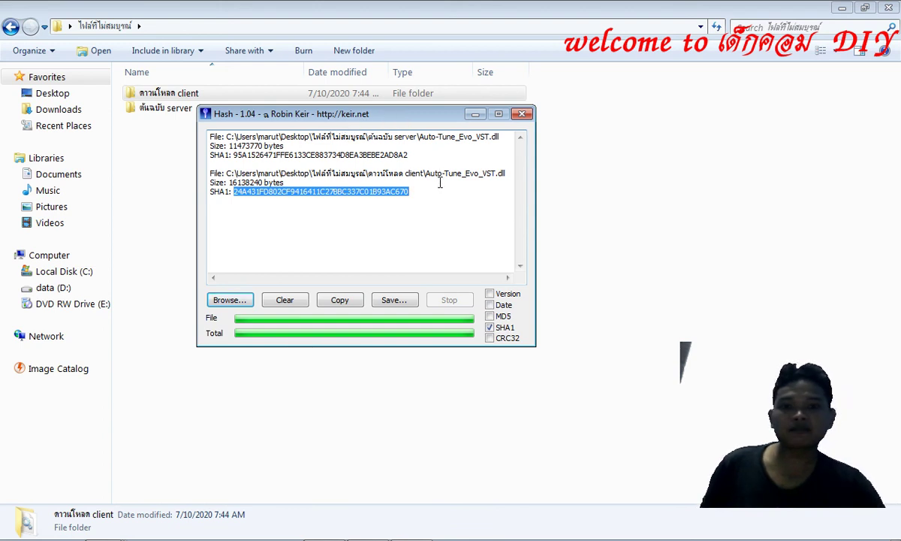
pyautogui.moveTo(409, 155); pyautogui.dragTo(232, 155)
pyautogui.moveTo(811, 537)
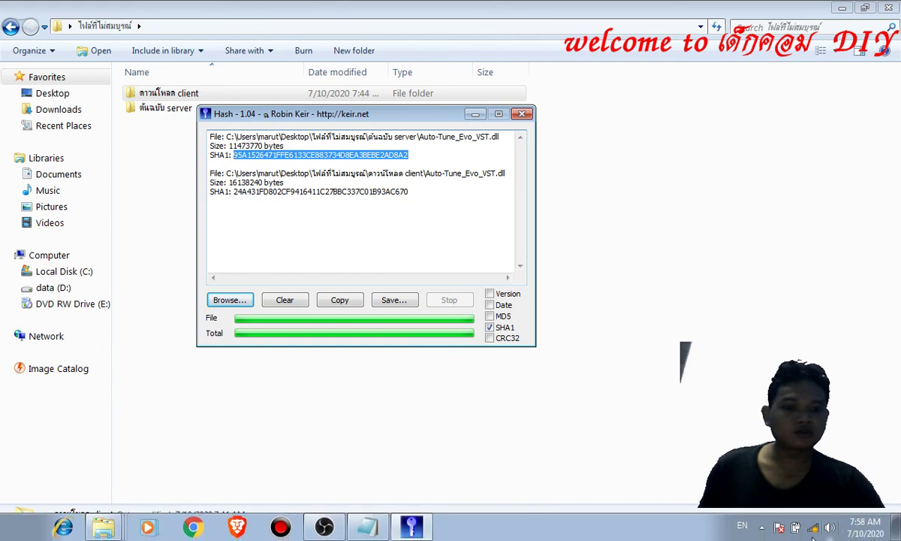
pyautogui.click(762, 527)
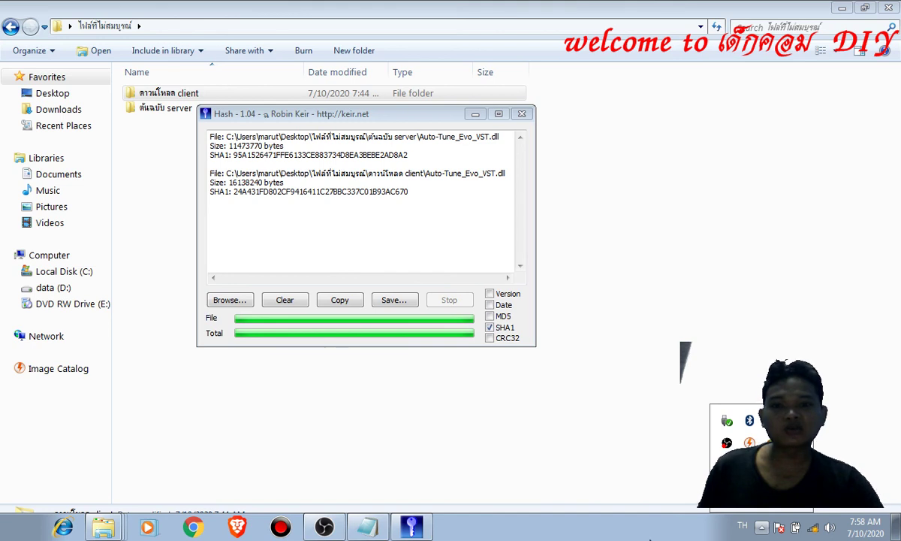
pyautogui.click(650, 538)
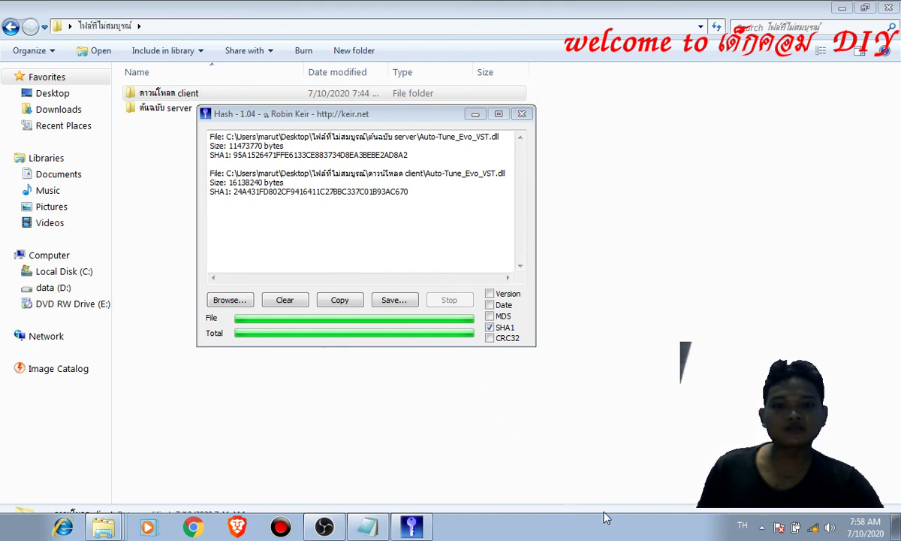